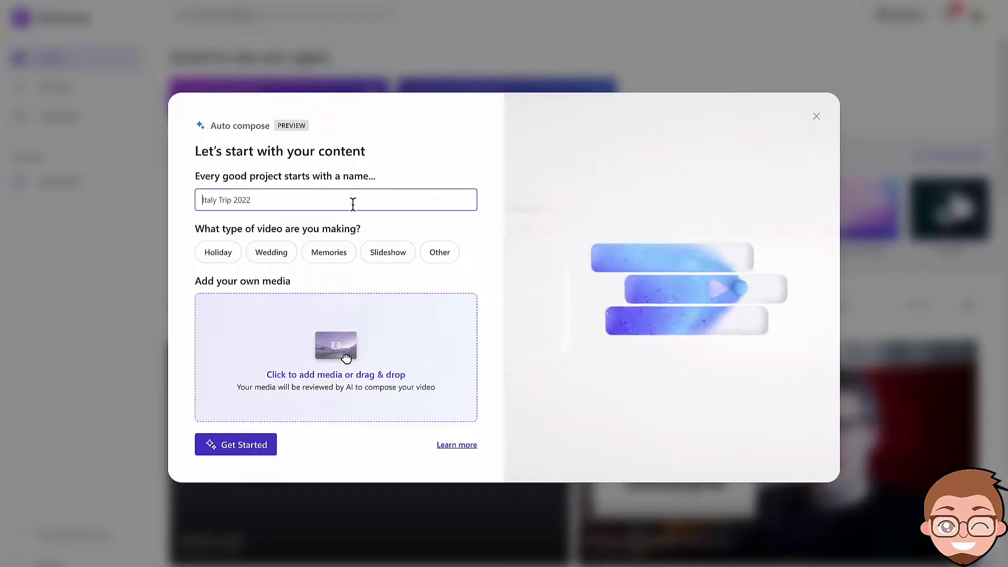
Name the auto compose project "Teamsin älä häiritse-video" and set its video type to Other, described as "Training"
text(Teams)
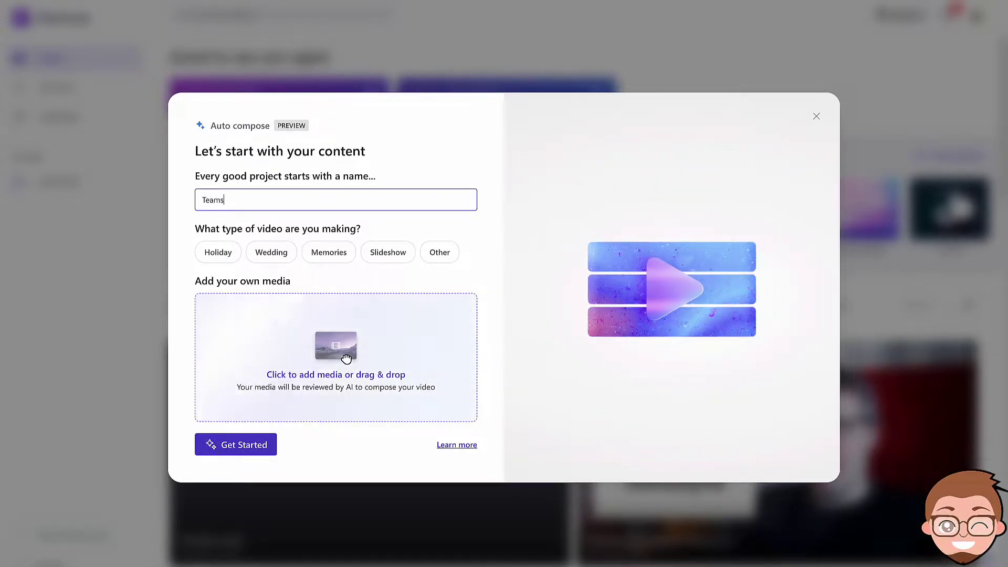
text(in älä häirit)
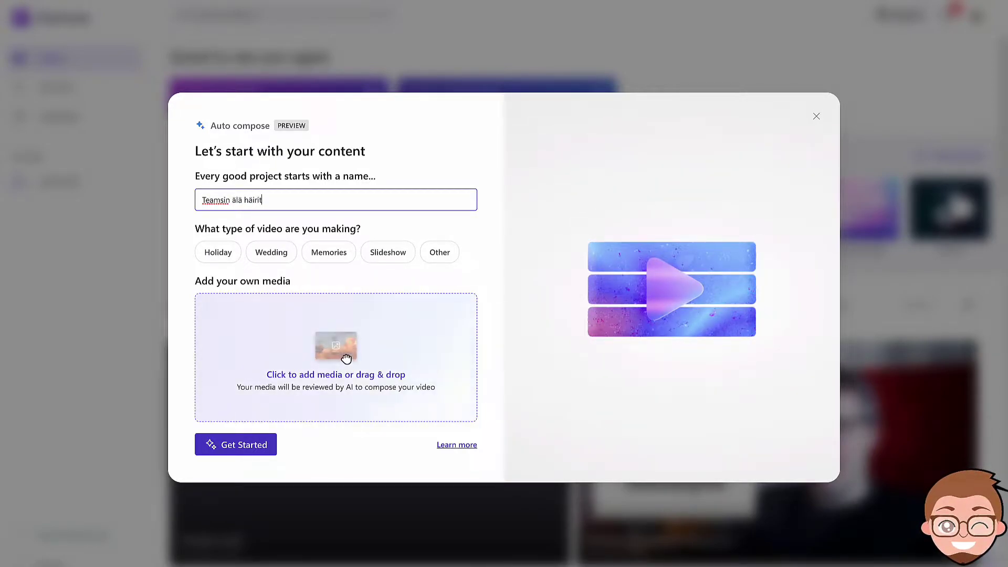
text(se.vid)
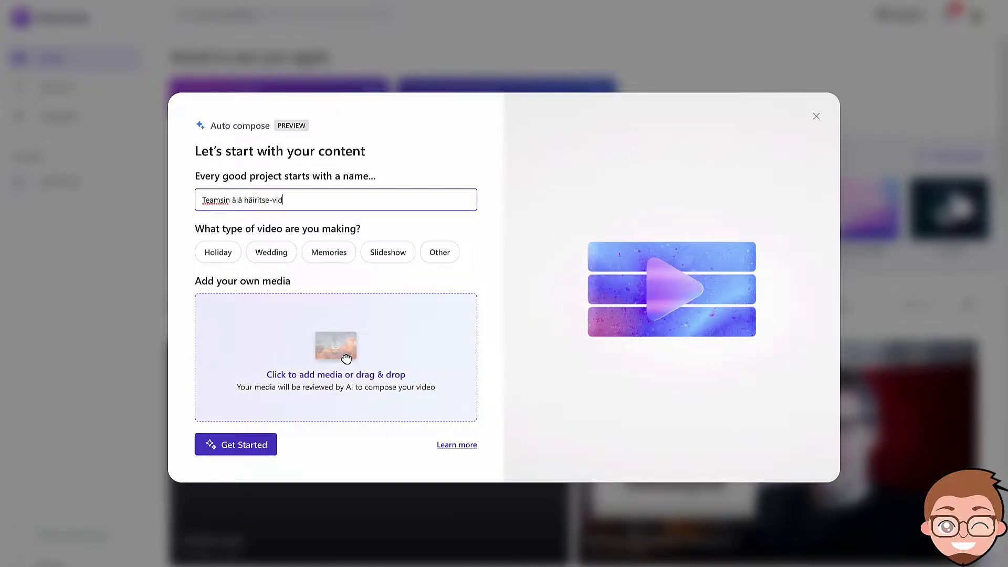
text(eo)
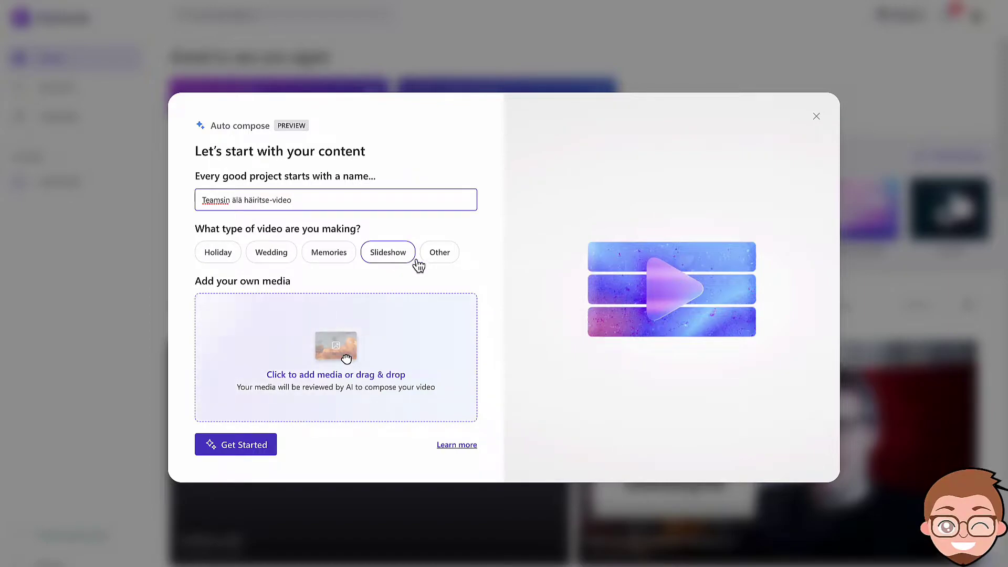
click(440, 253)
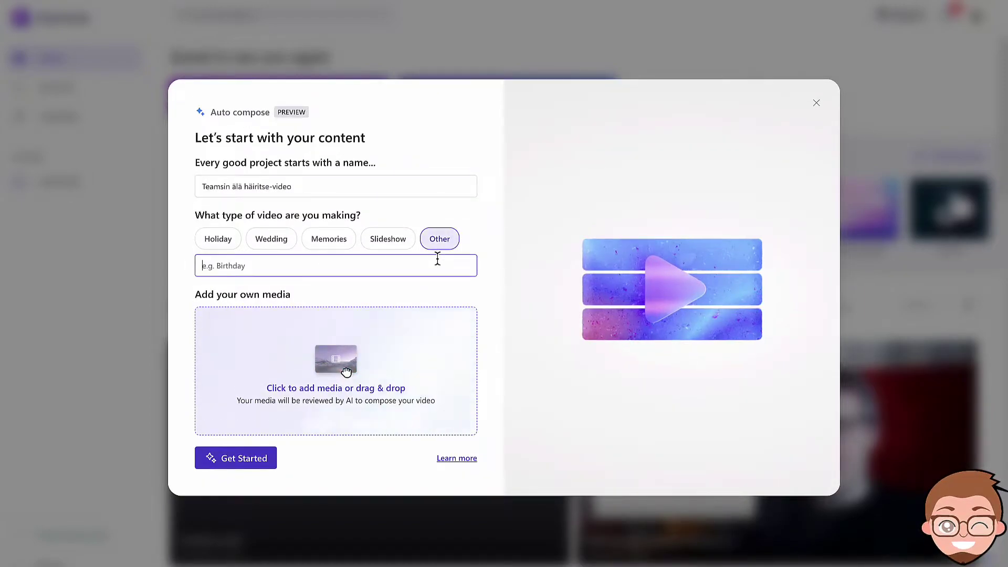
text(Training)
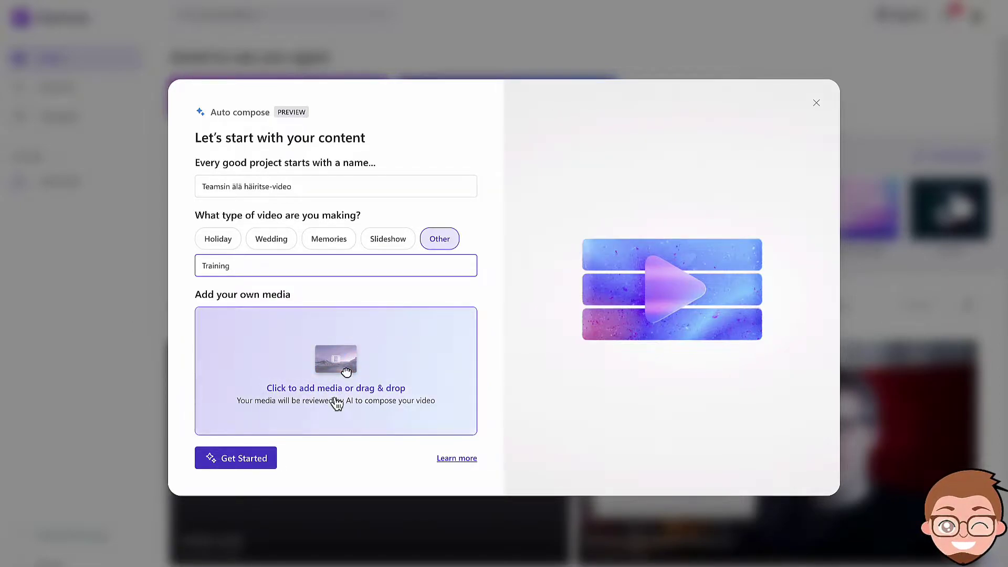
Add the four "Teams Älä häiritse" MP4 clips (0 Alku, 1 intro, 2 sisältö, 3 outro) from the Raakamateriaali folder
click(343, 373)
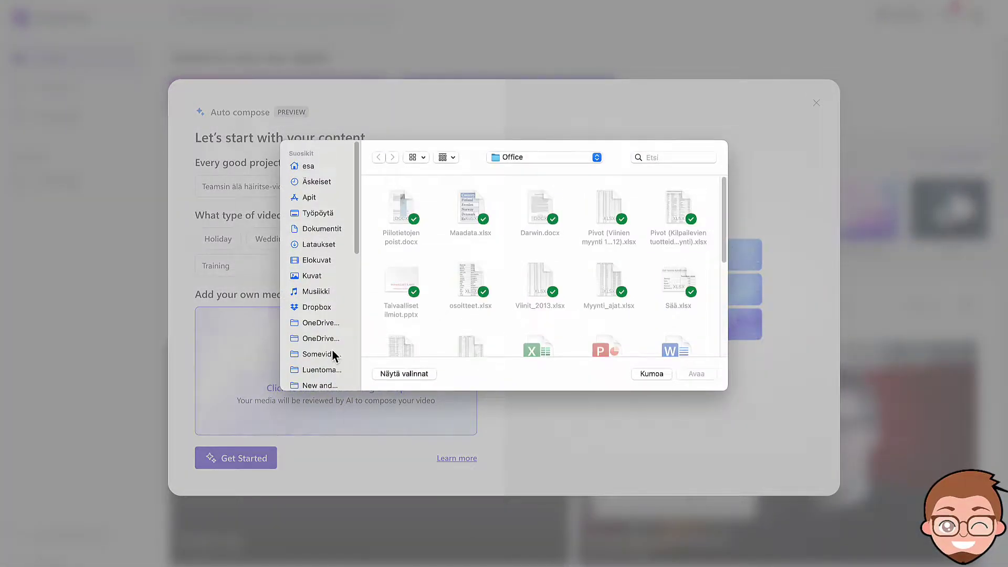
click(321, 354)
double_click(394, 217)
scroll(525, 284, down, 8)
scroll(544, 297, up, 3)
click(689, 201)
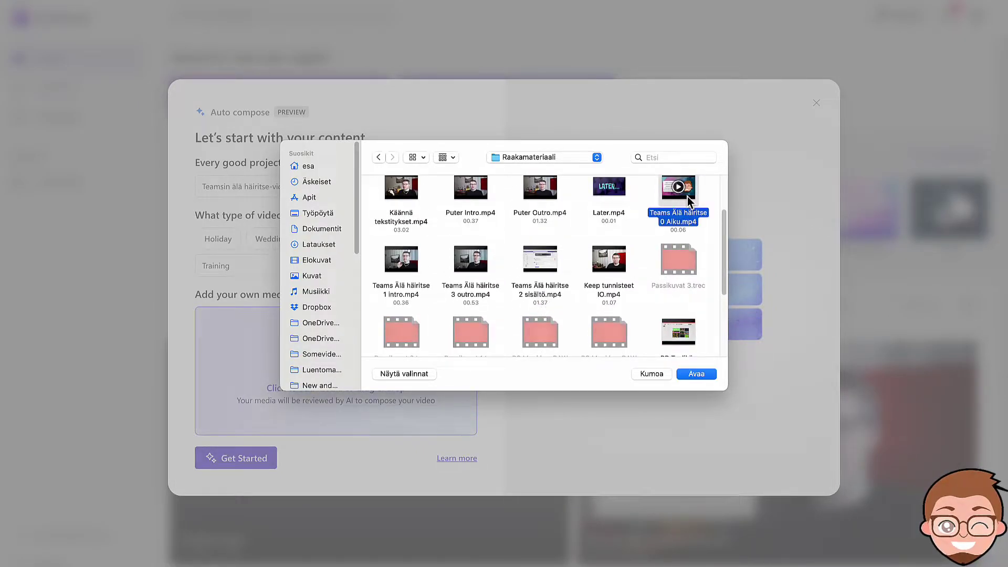
super+click(402, 266)
super+click(461, 273)
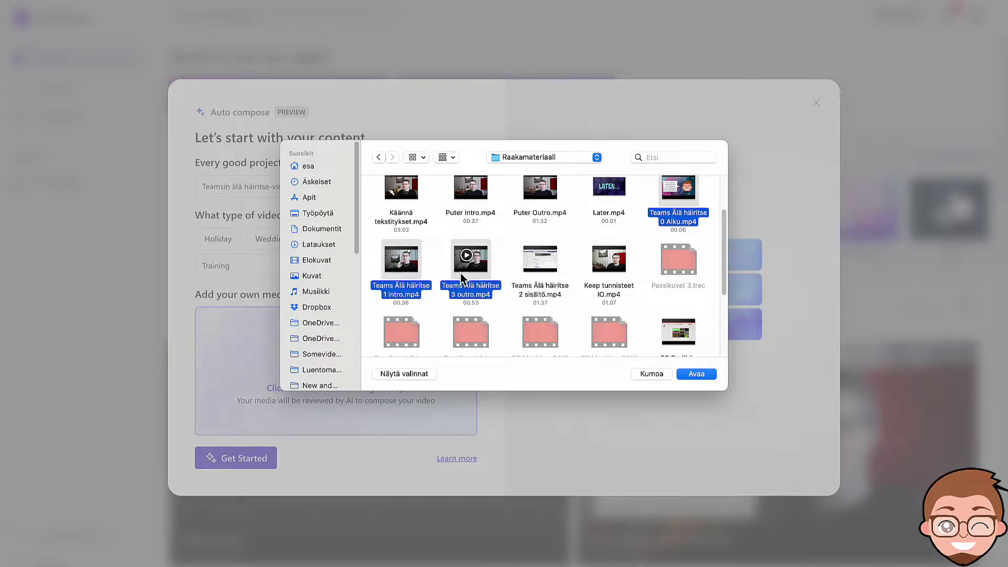
super+click(552, 279)
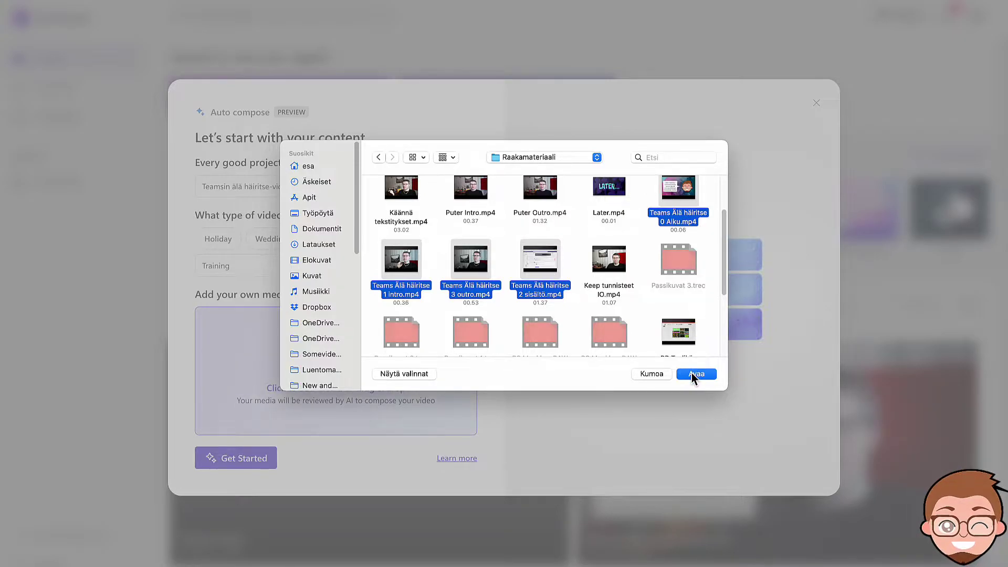
scroll(546, 273, down, 3)
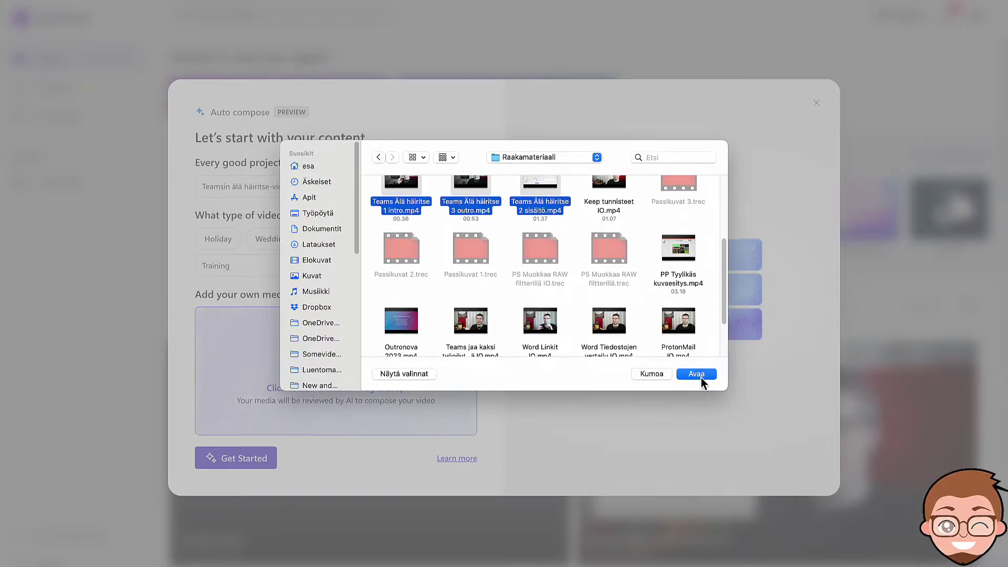
click(700, 376)
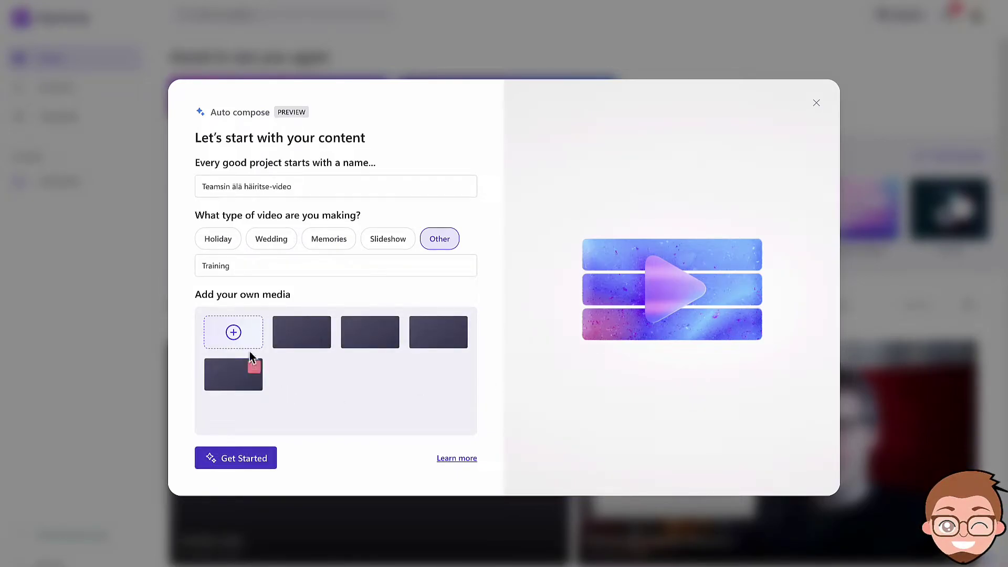
Add the Outronova 2023 clip to the project media and start the automatic composition
click(235, 333)
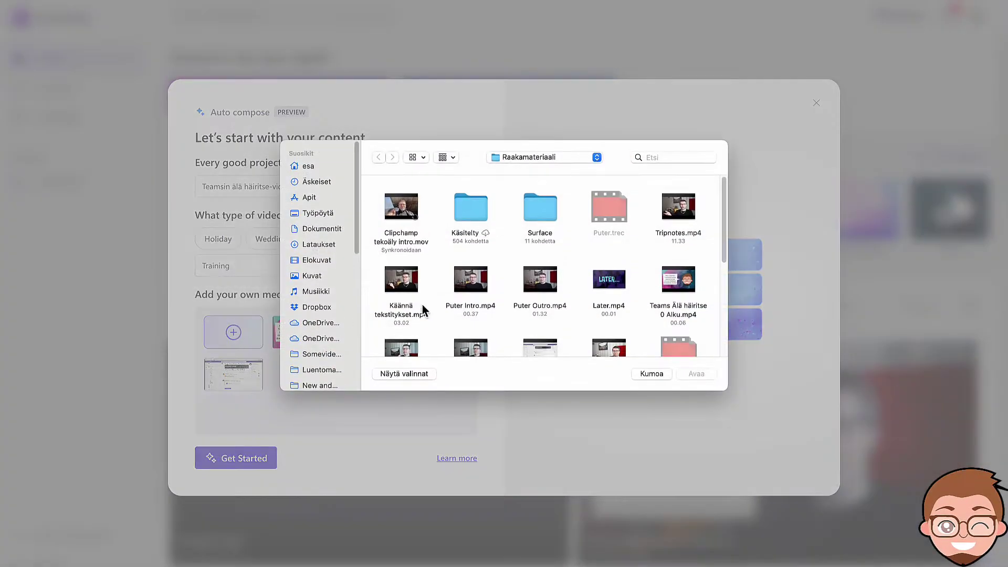
click(532, 158)
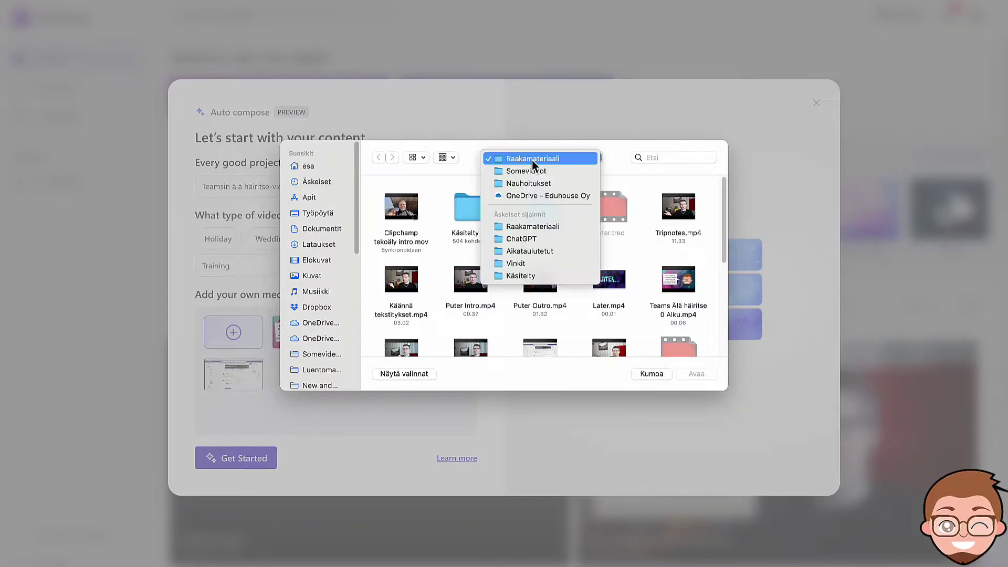
click(533, 169)
double_click(517, 204)
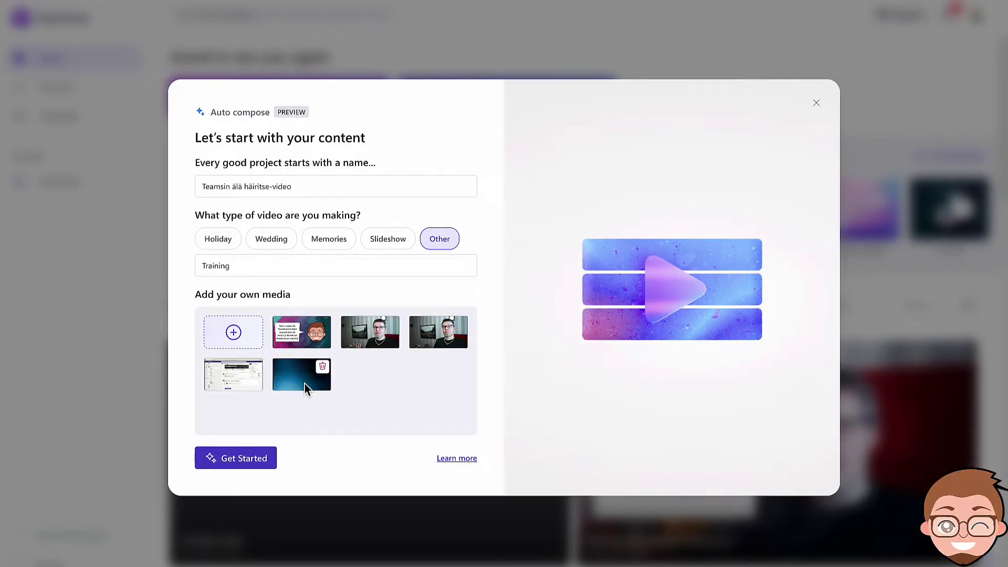
click(258, 461)
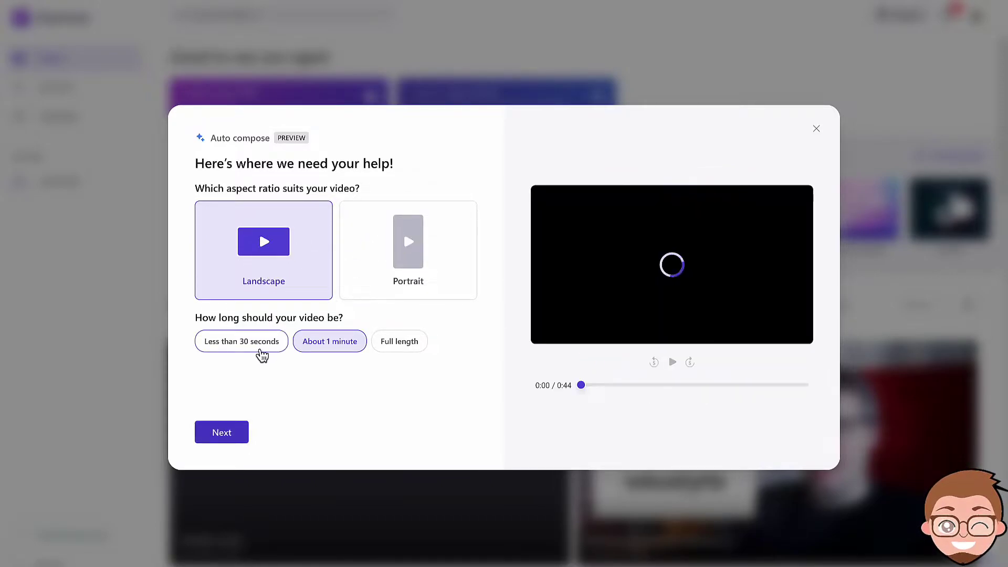
Set the video length to Full length, preview the beginning, and continue to the finishing options
click(397, 355)
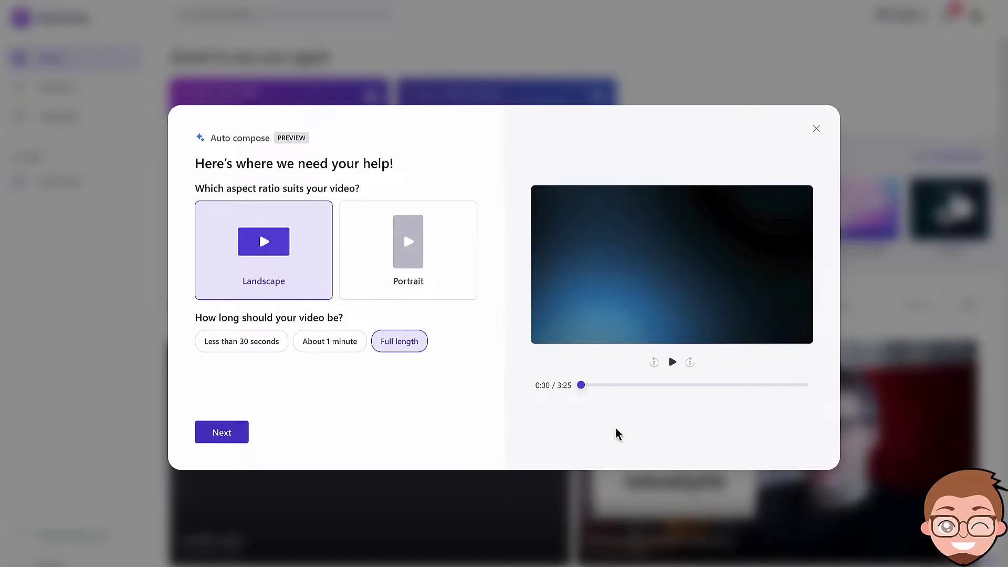
click(675, 369)
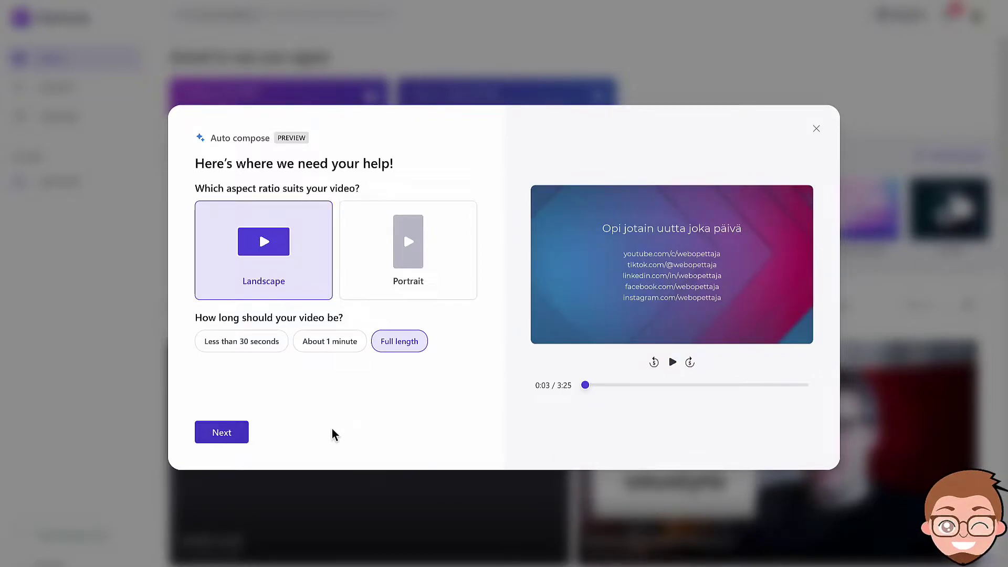
click(242, 440)
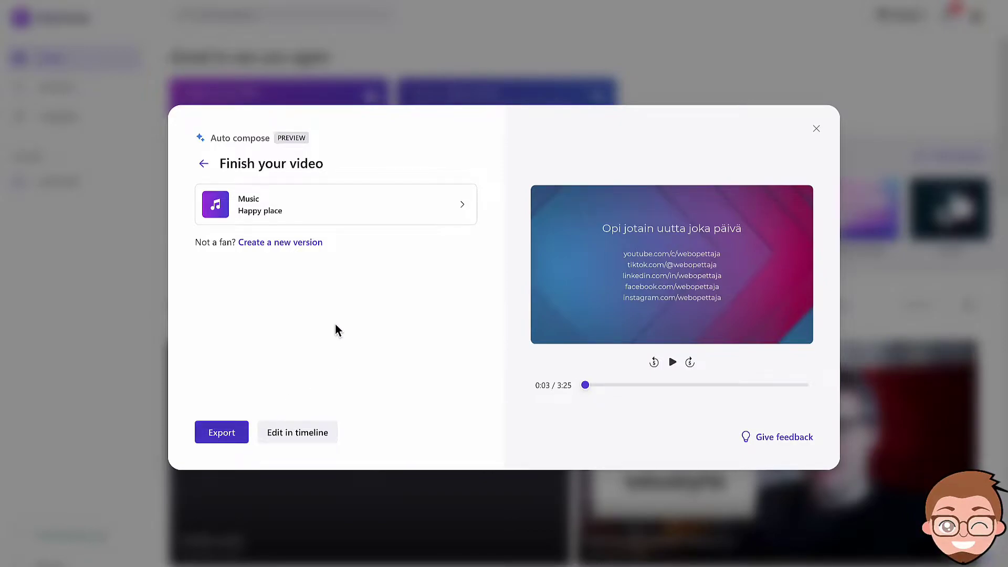
Set the background music to No music and open the composed video for editing in the timeline
click(318, 220)
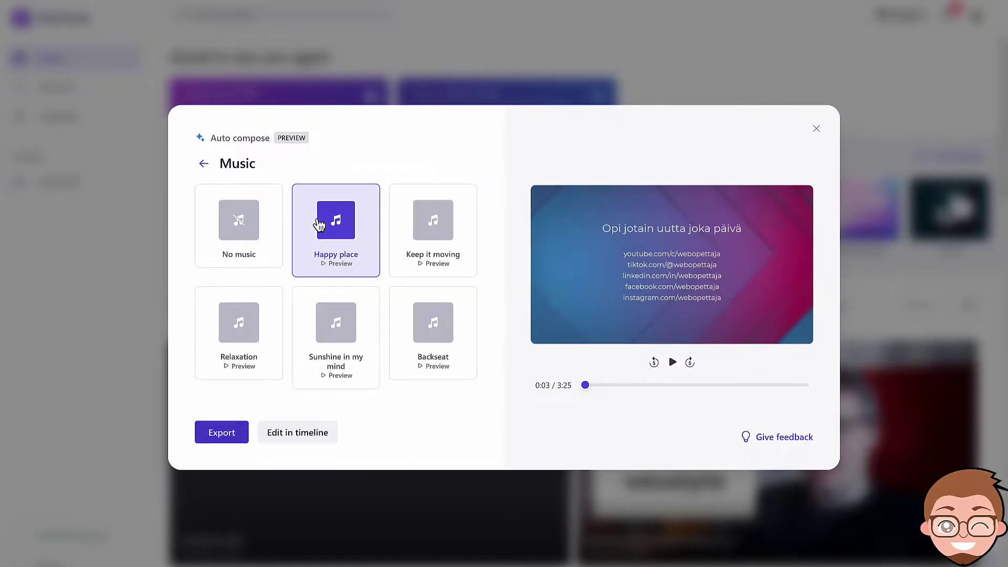
click(246, 238)
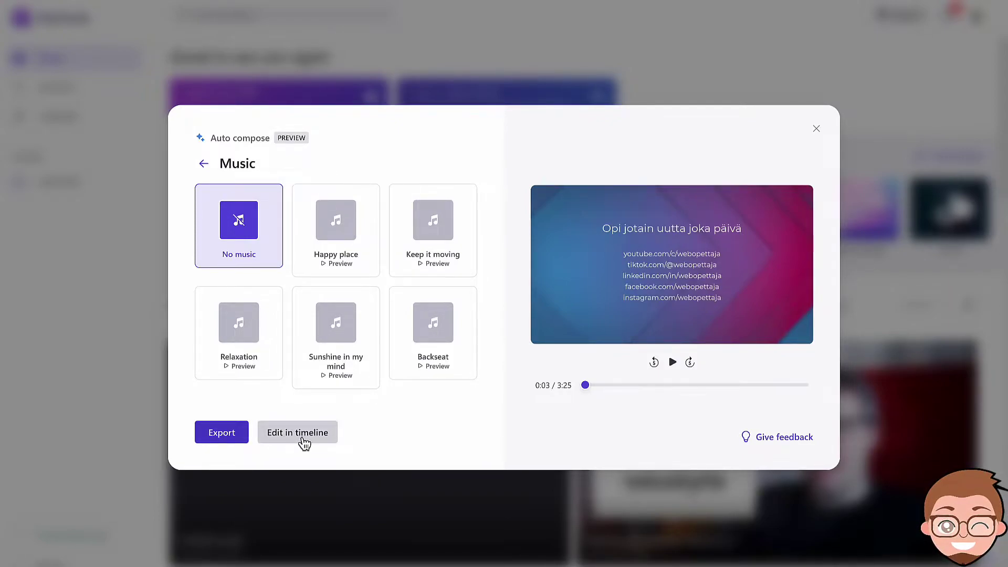
click(303, 436)
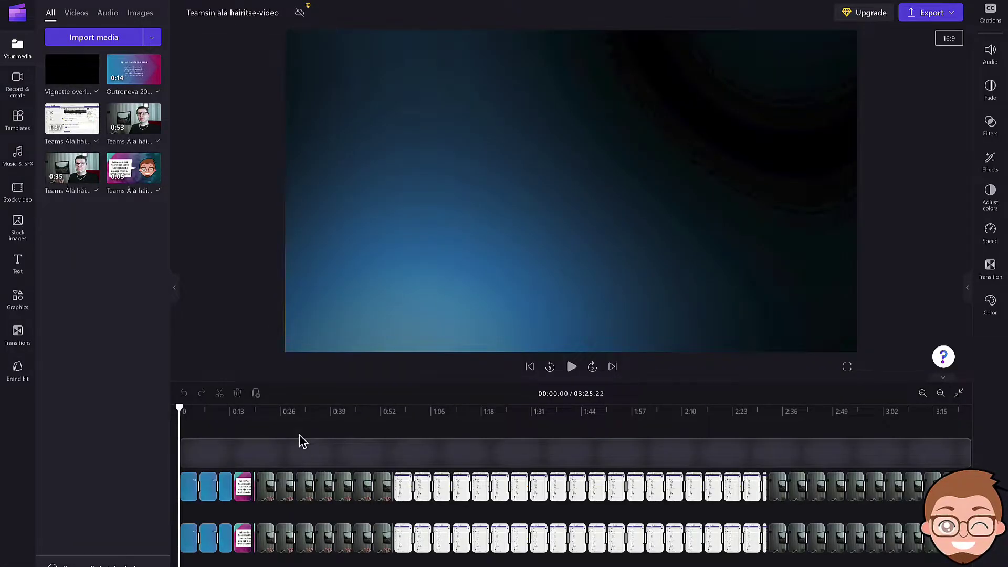
Play back the opening of the composed video and delete the outro clips at the start of both video tracks
click(572, 369)
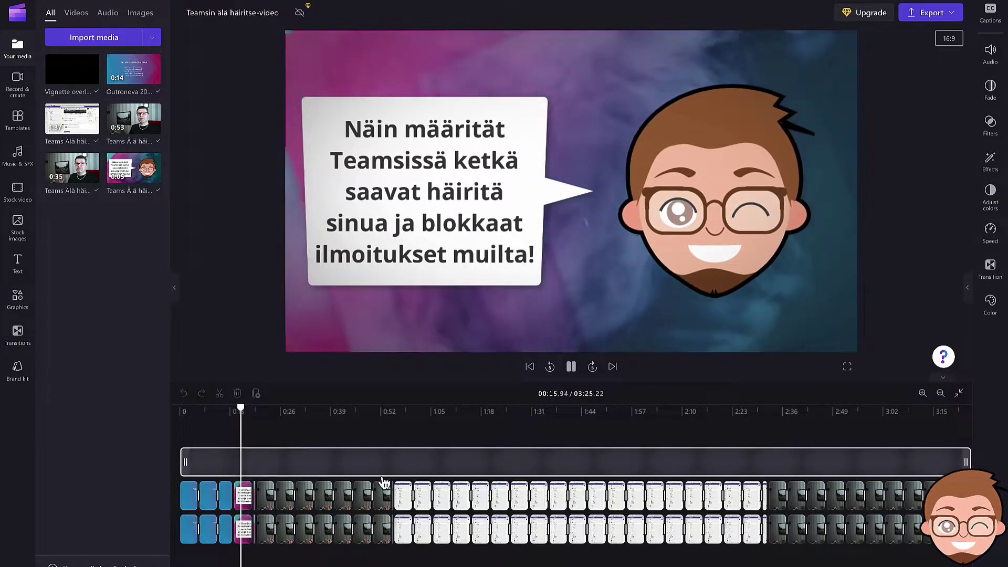
click(577, 371)
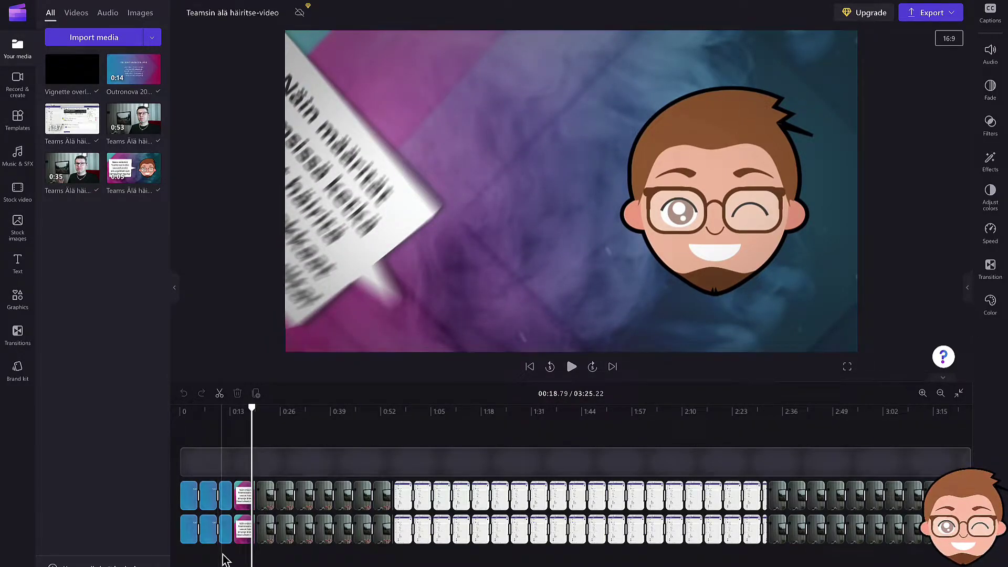
drag(226, 556, 183, 489)
key(Delete)
Shift all remaining clips to the start of the timeline, closing the gap, and return the playhead to 0:00
click(250, 538)
key(ctrl+a)
drag(250, 539, 124, 525)
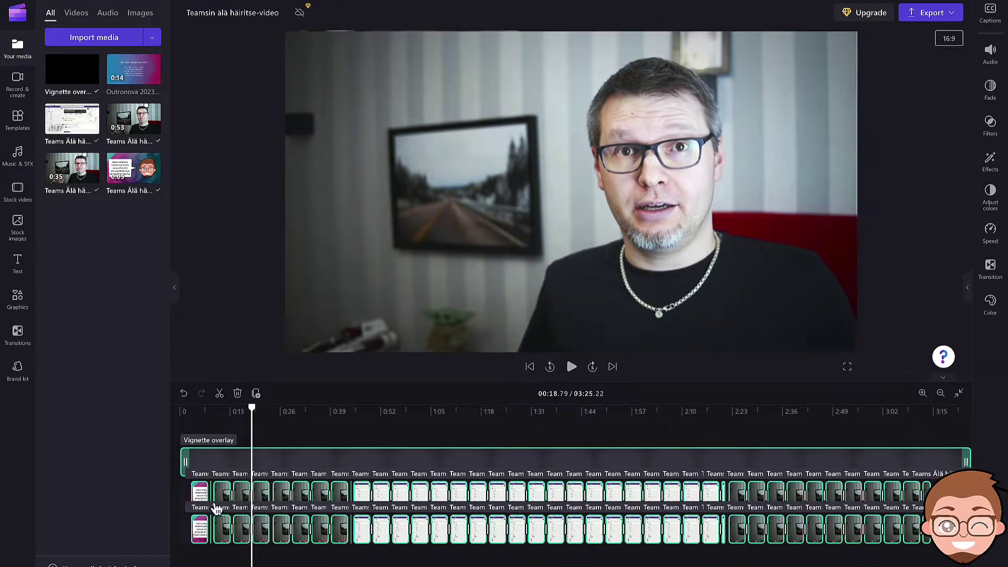
right_click(208, 507)
click(219, 485)
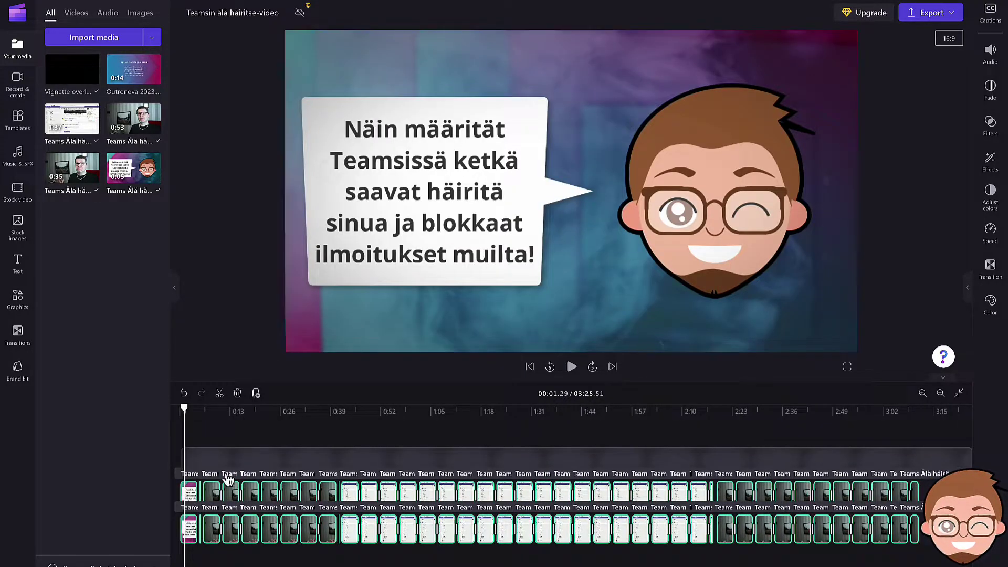
drag(193, 416, 173, 415)
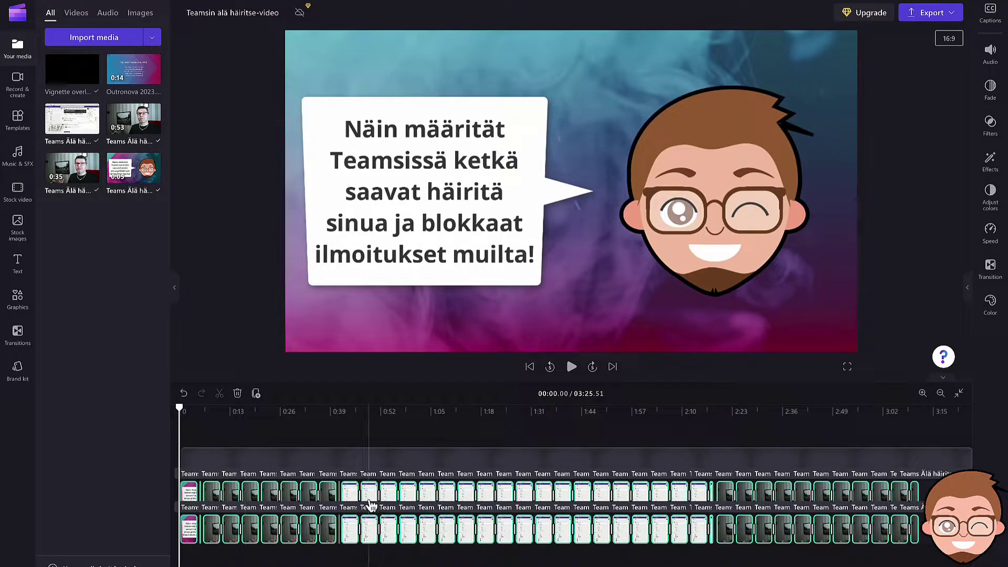
Place the Outronova 2023 clip directly after the last clip on the upper video track
scroll(368, 494, right, 5)
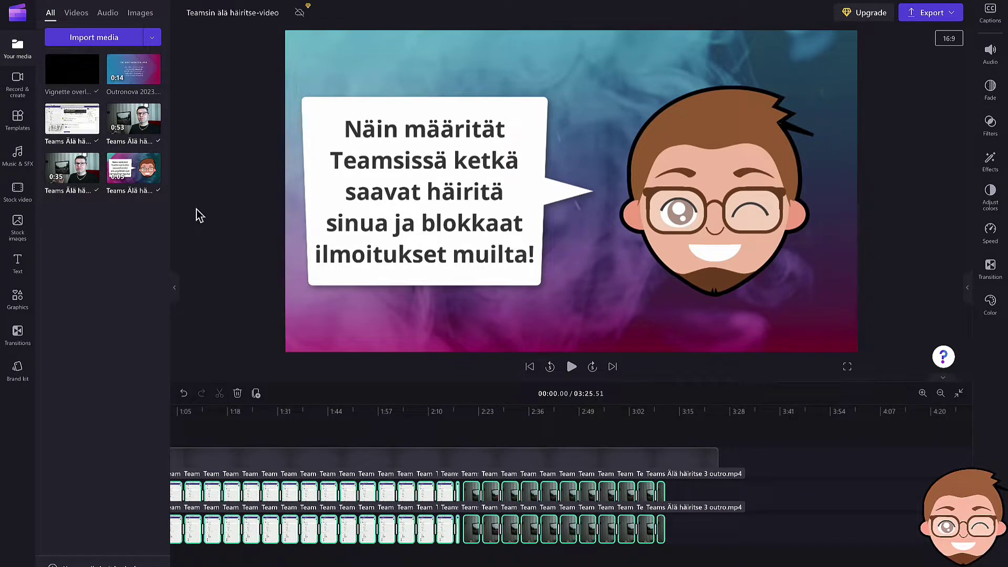
mouse_move(141, 72)
drag(140, 72, 693, 500)
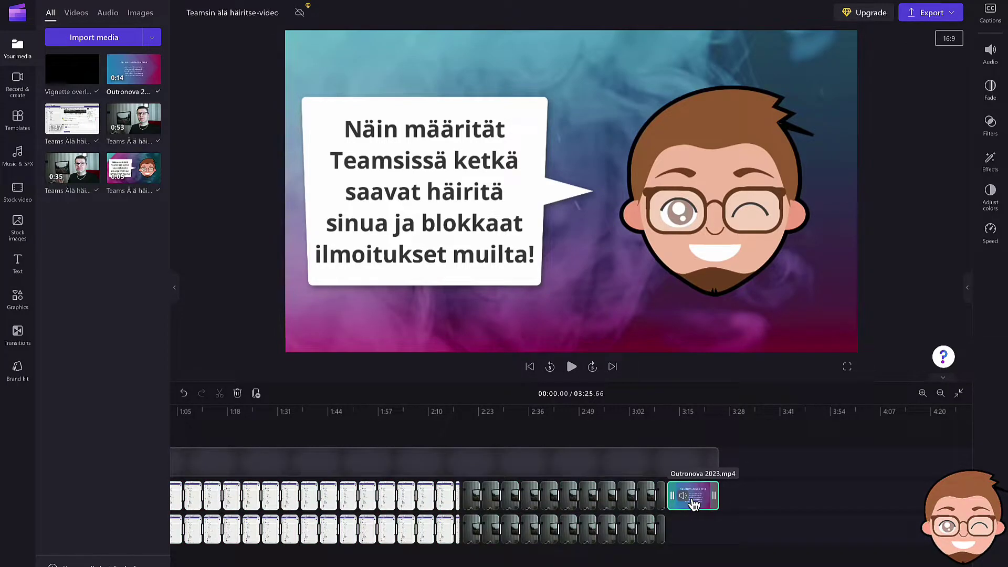
click(240, 440)
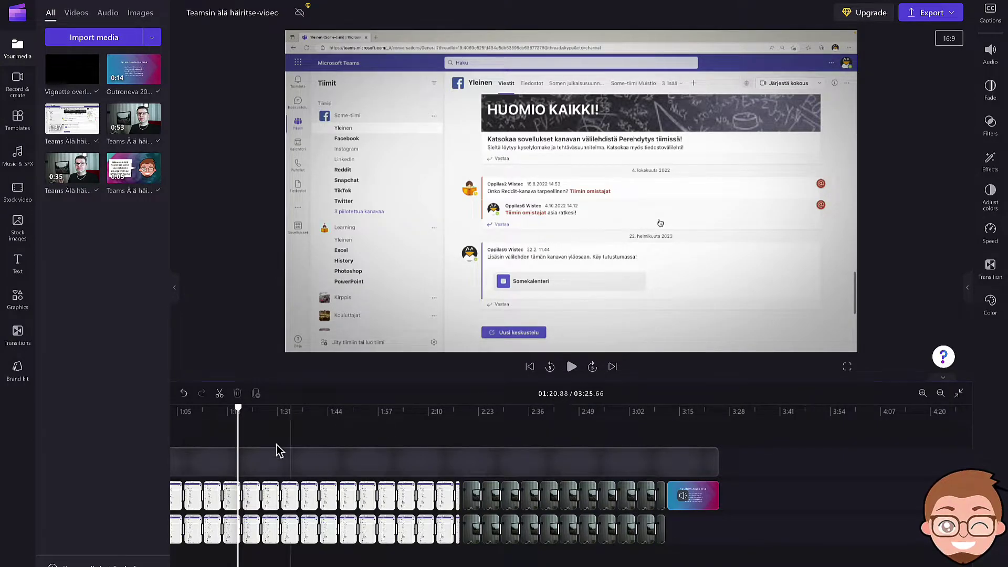
Play back the opening of the rearranged video and select the first intro clip on the upper video track
drag(241, 417, 191, 414)
scroll(243, 559, left, 5)
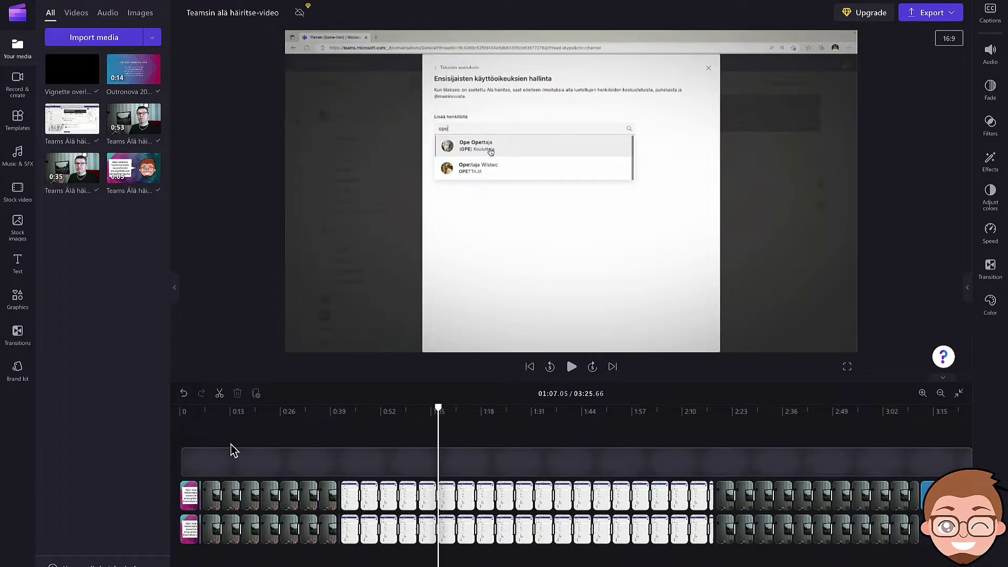
click(187, 444)
click(572, 374)
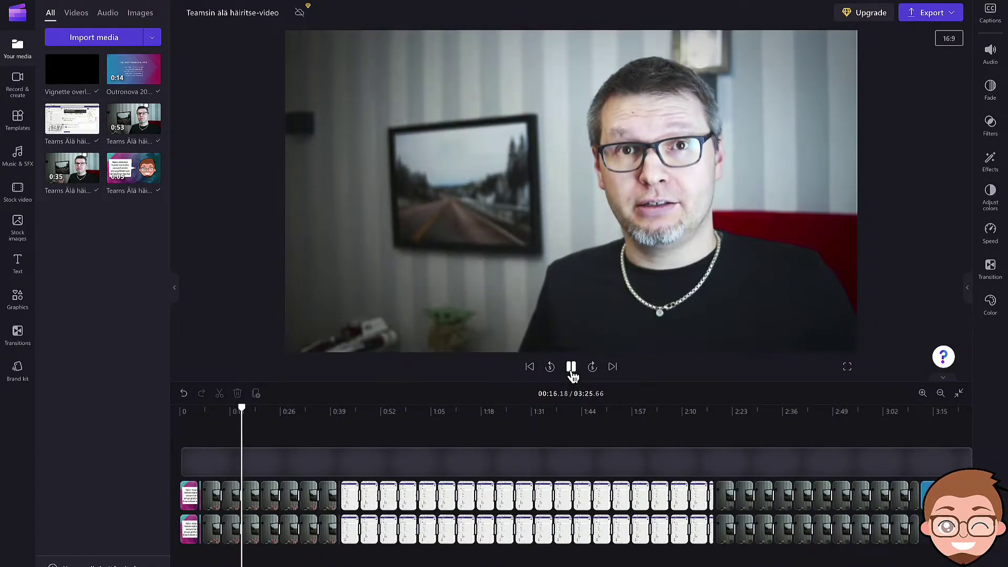
click(571, 371)
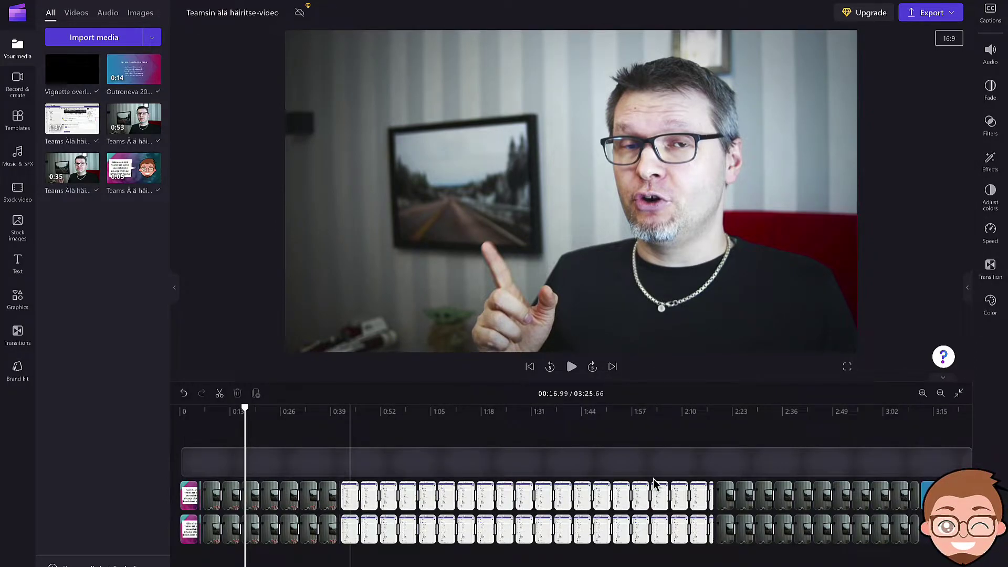
click(212, 499)
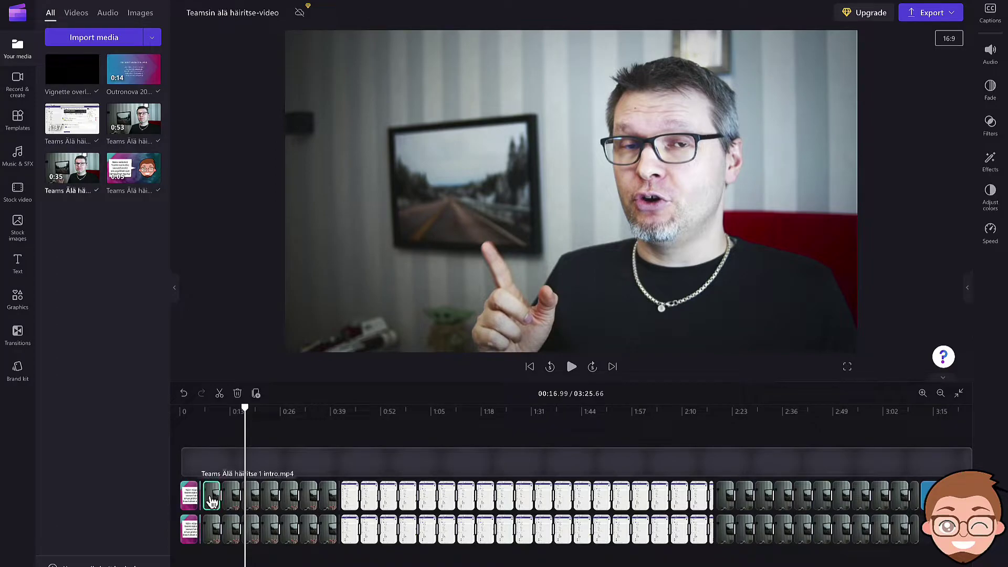
drag(208, 498, 200, 498)
Return to the home page and start a new AI-composed video named "Teams älä häiritse" with the type Other, Training
click(17, 12)
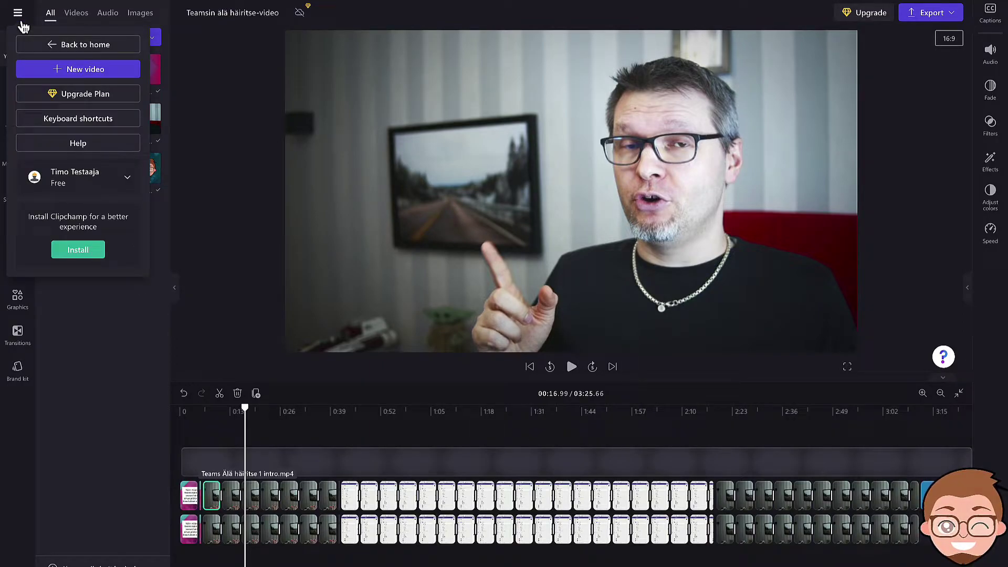
click(61, 46)
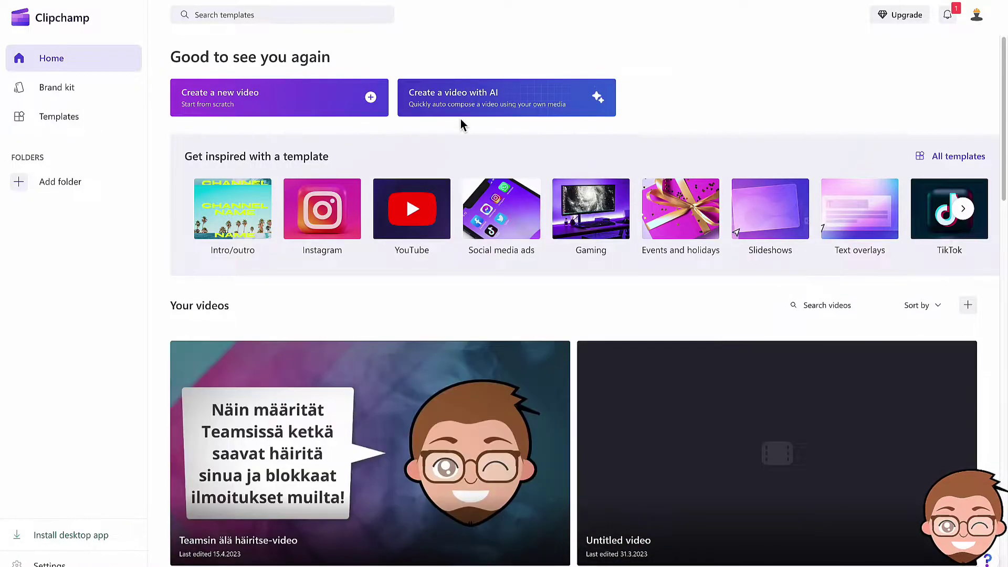
click(479, 112)
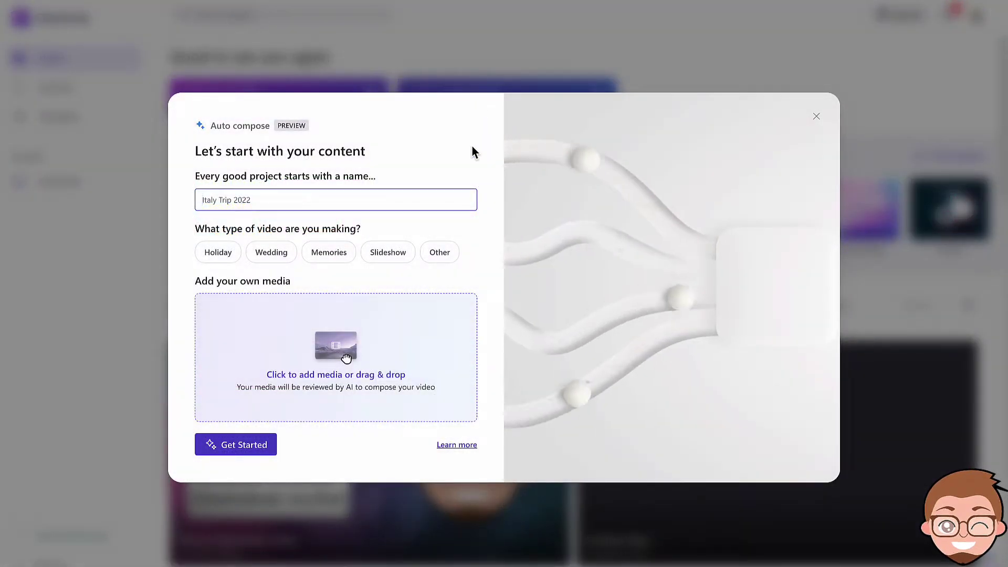
click(411, 204)
text(Teams älä häiritse)
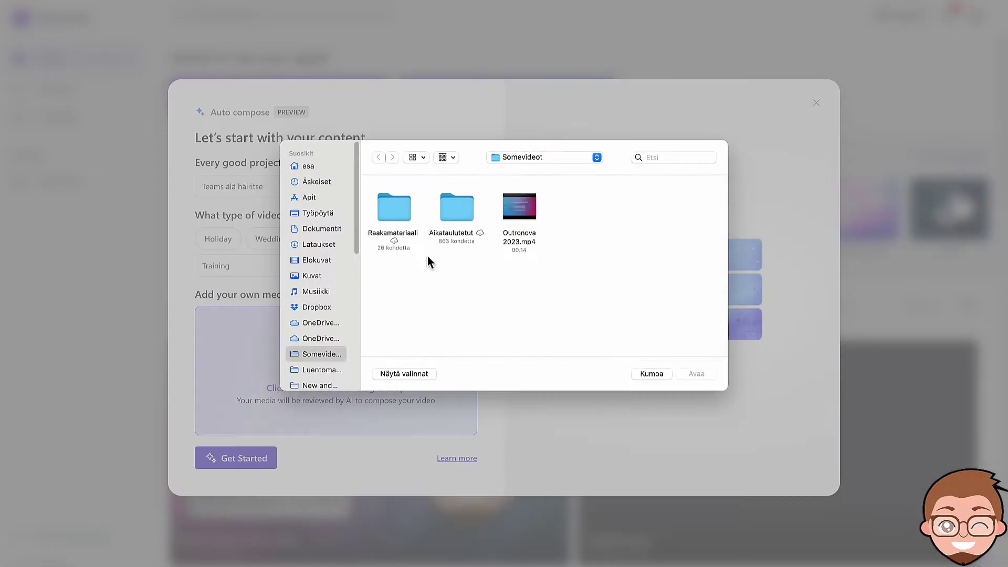
Add the Teams do-not-disturb clips without the outro as media and start the auto compose
shift+click(530, 270)
click(705, 374)
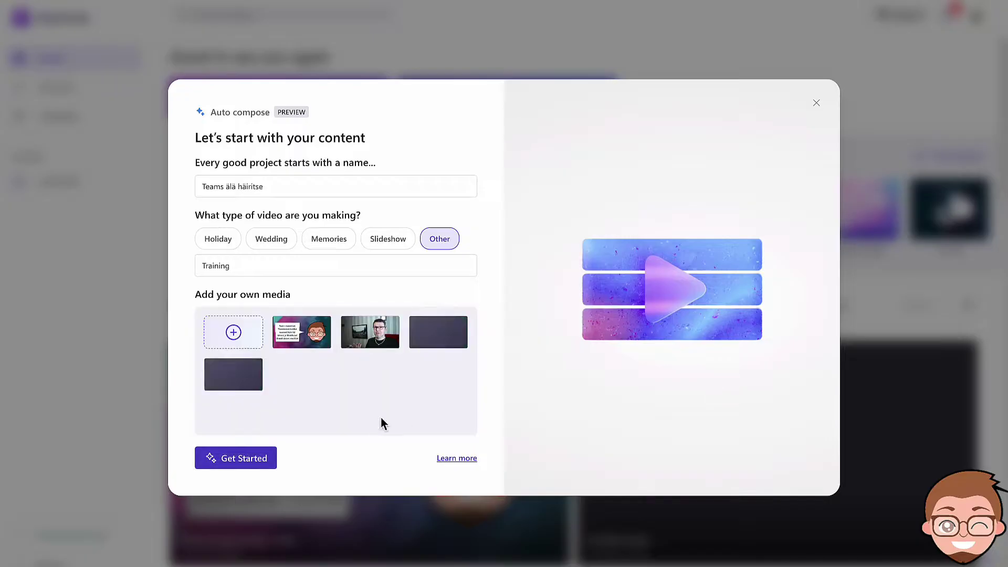
click(264, 460)
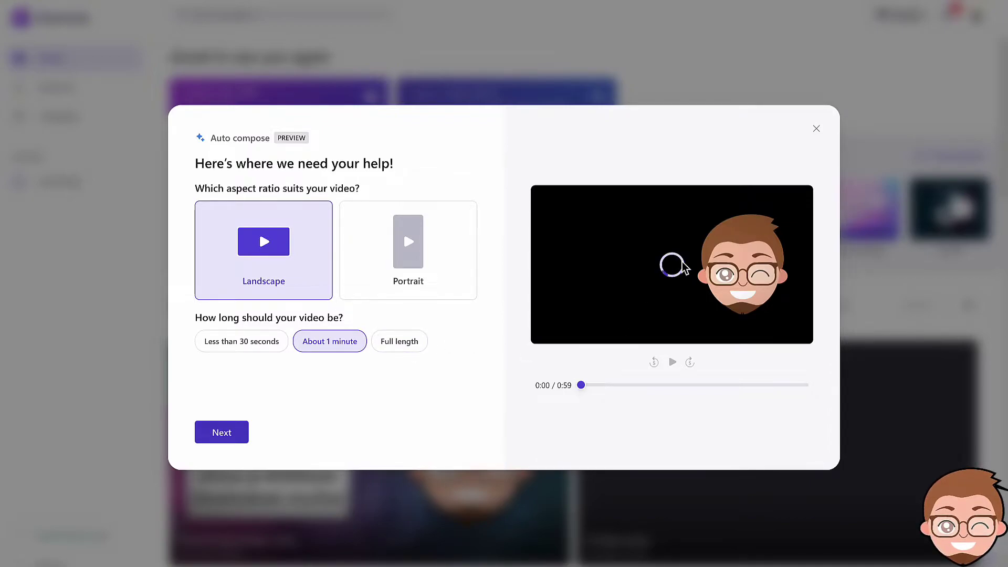
Accept the landscape, about 1 minute version, choose no music, and open the video for editing in the timeline
click(236, 435)
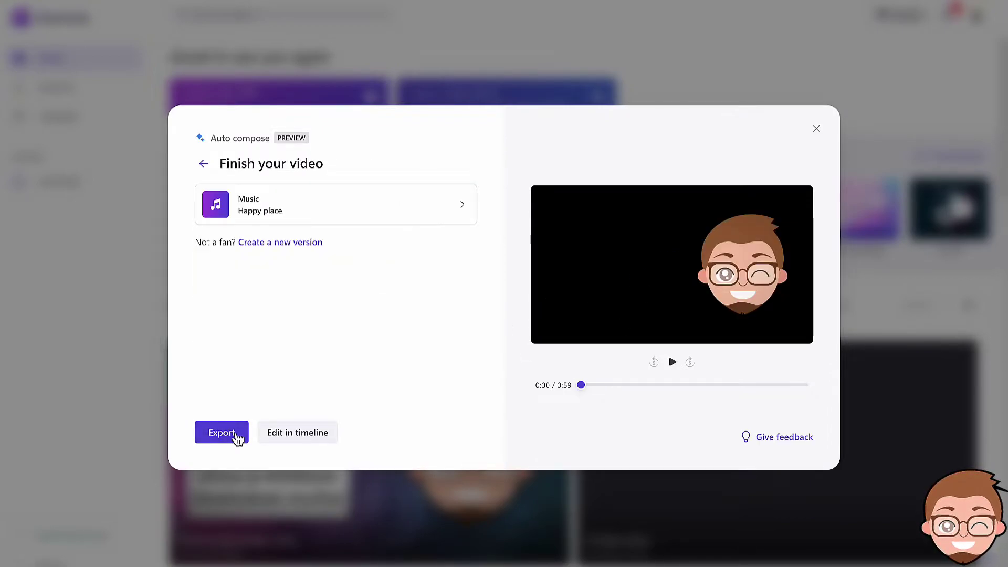
click(283, 216)
click(246, 239)
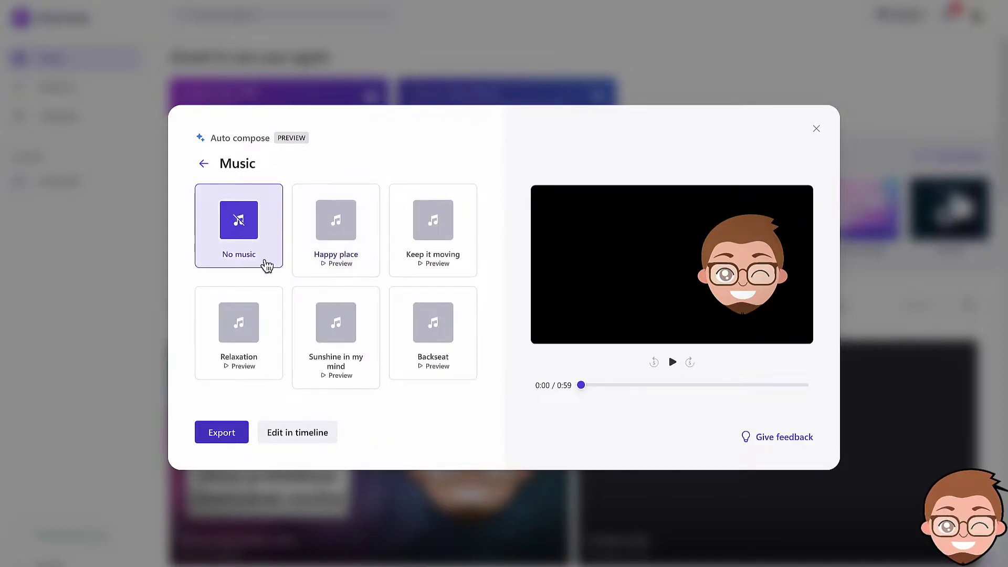
click(284, 438)
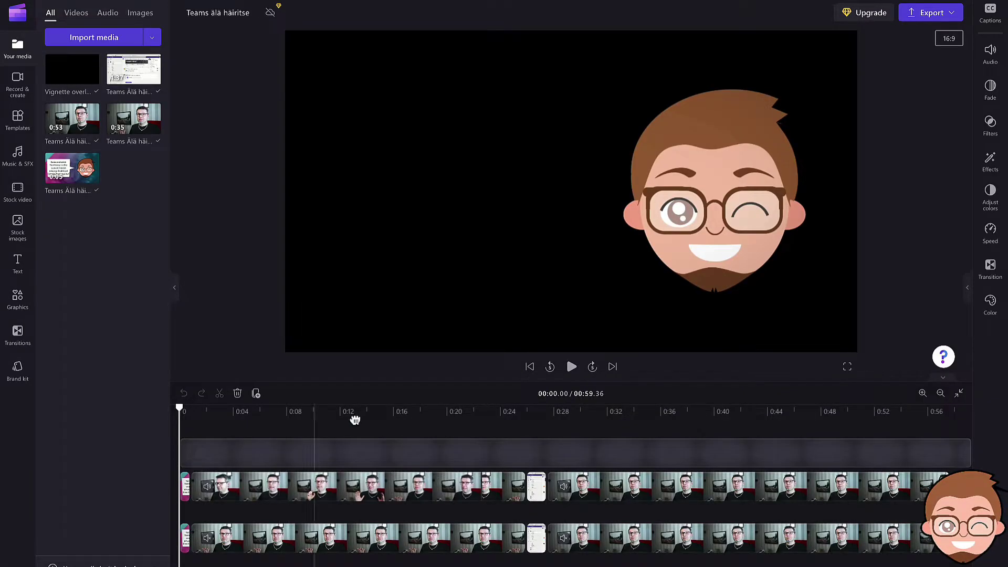
Play back the opening of the one-minute video from 0:00 and look through the rest of its timeline
click(575, 377)
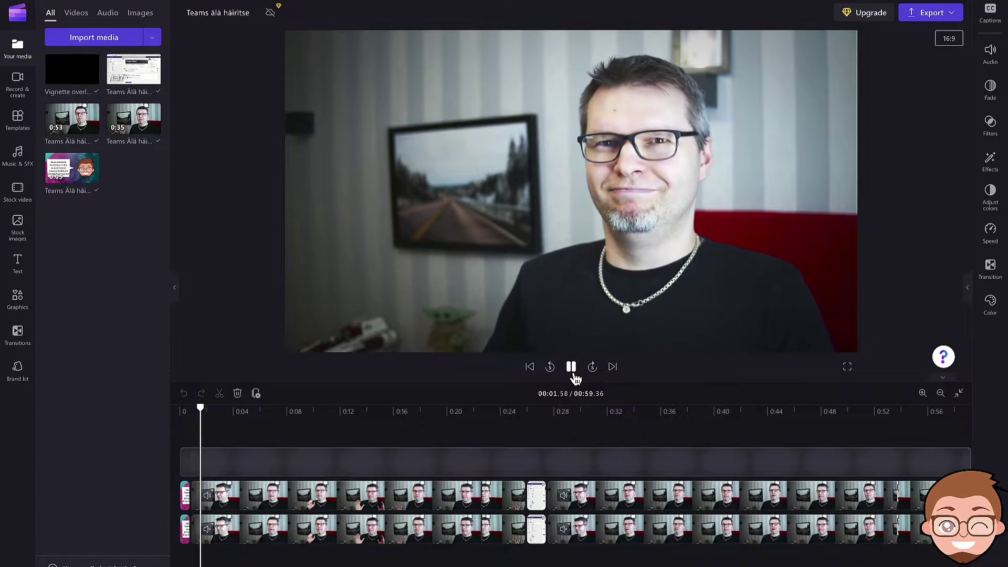
click(576, 377)
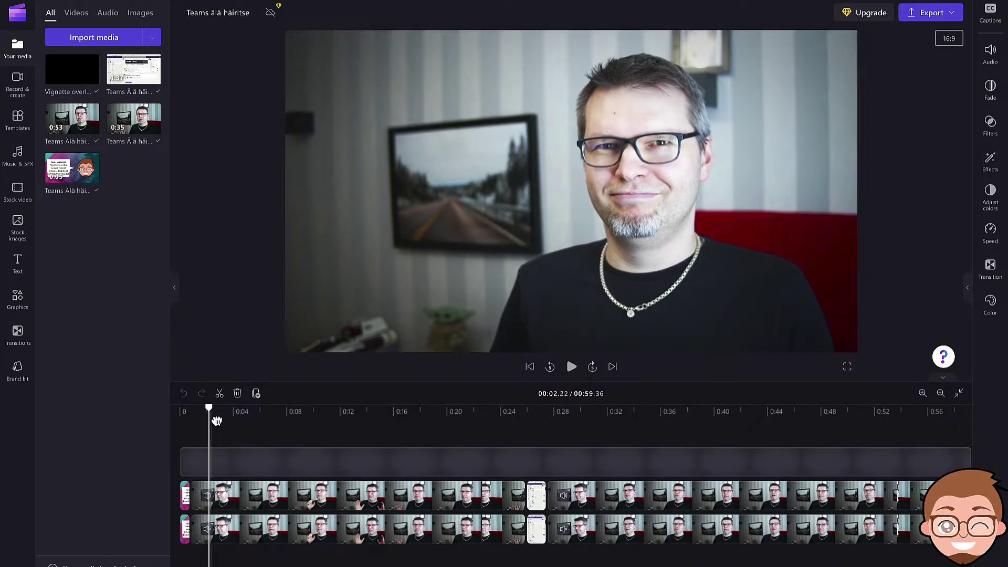
drag(210, 415, 172, 421)
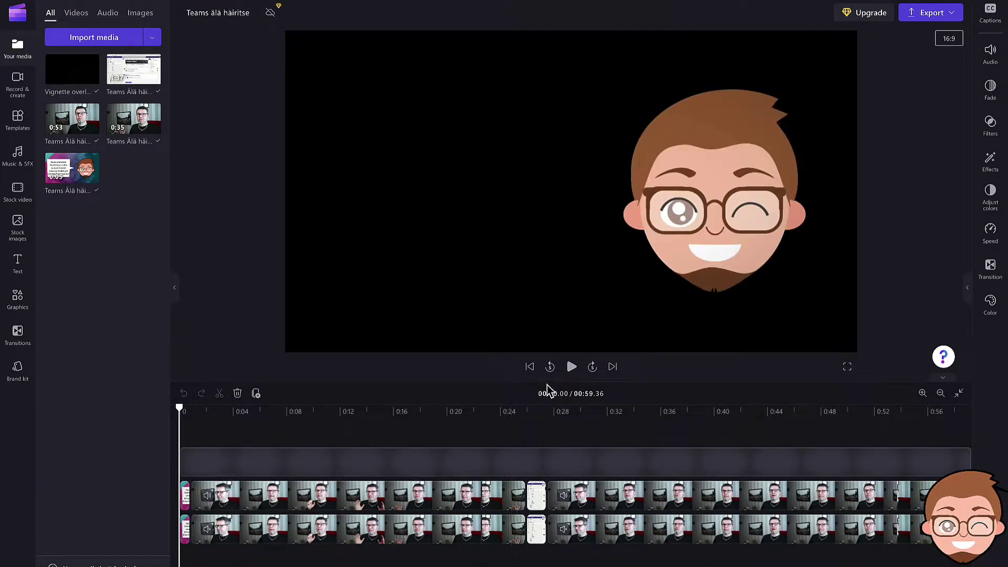
click(572, 367)
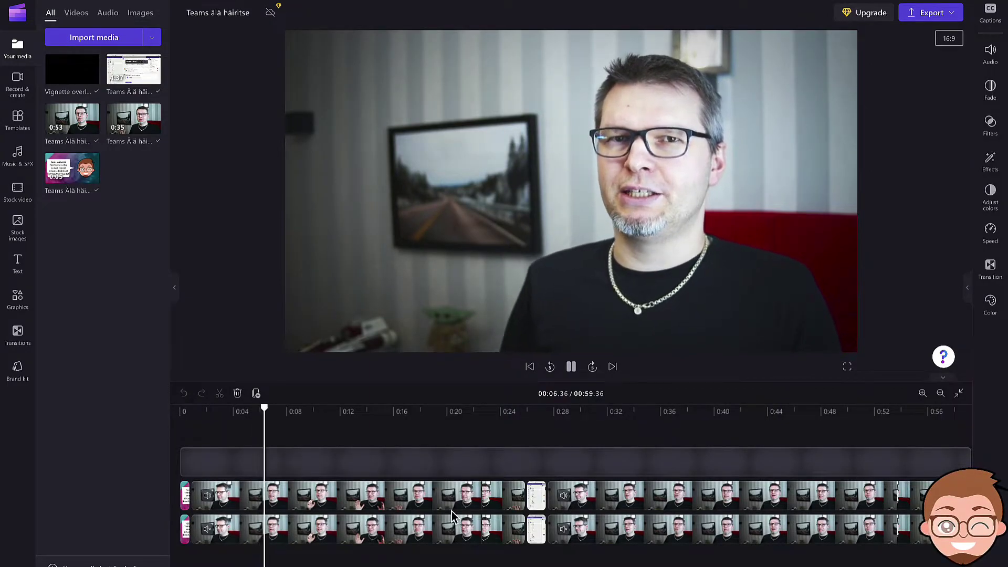
scroll(452, 511, right, 5)
scroll(452, 511, right, 1)
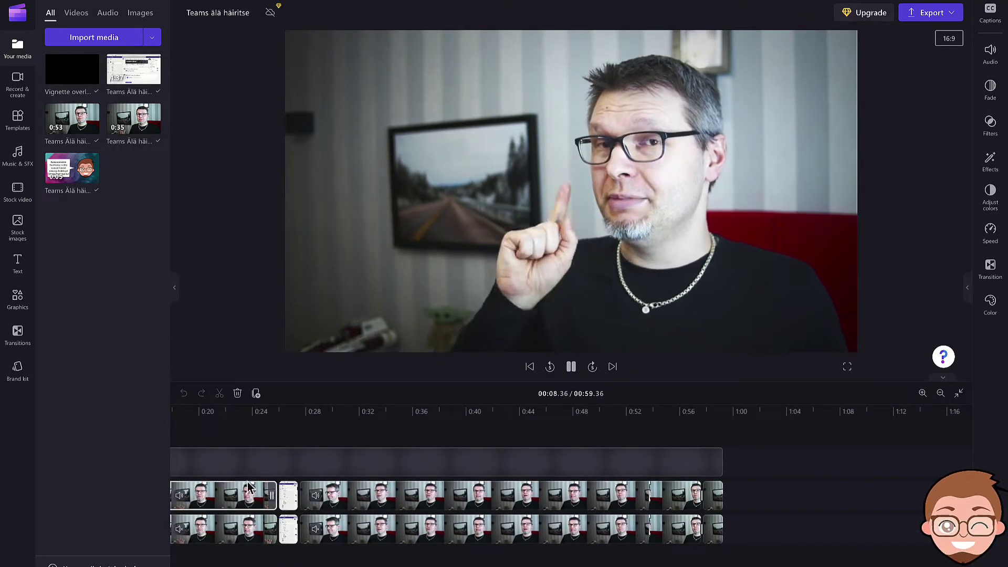
Play back the section around the short screen-recording clip near 0:26 and pause shortly after it
click(279, 436)
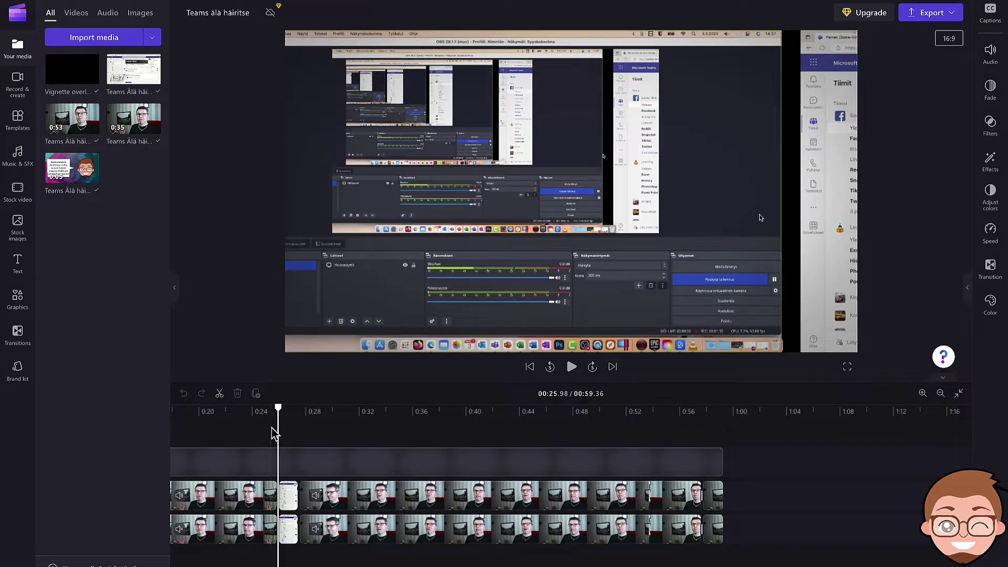
click(271, 428)
click(578, 380)
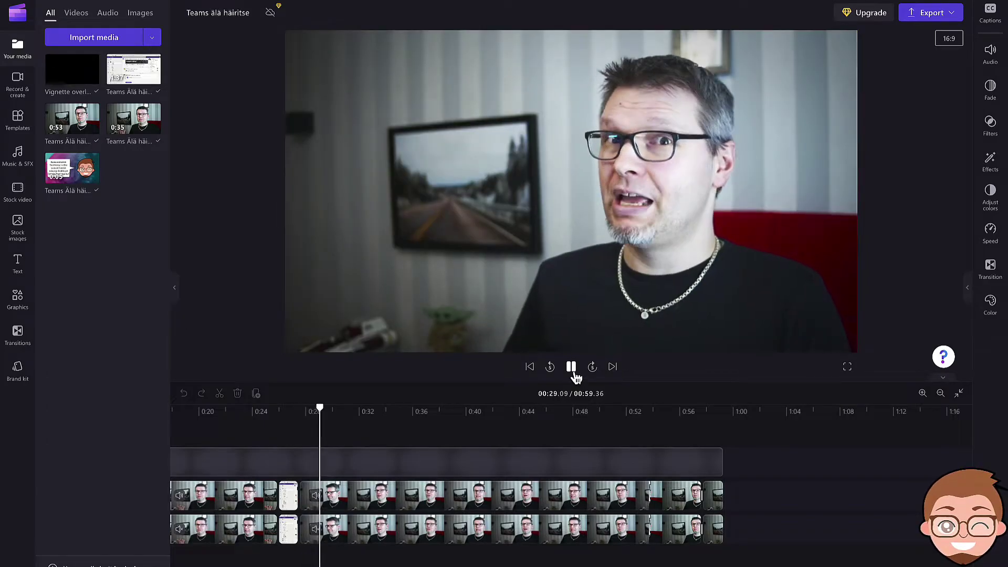
click(576, 378)
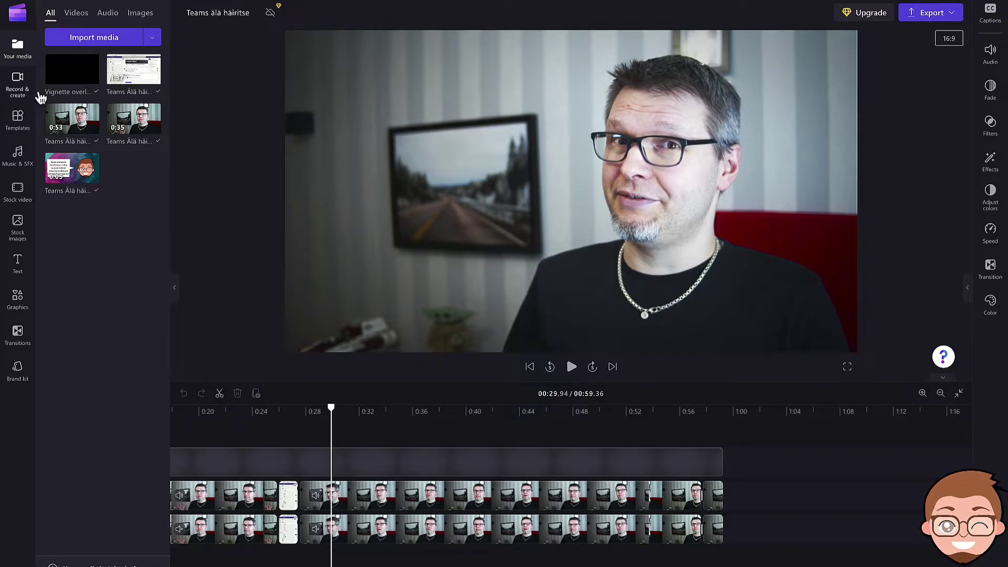
Return to the home page and start another AI-composed video named "Ulkomailla" with the type Holiday
click(19, 15)
click(54, 46)
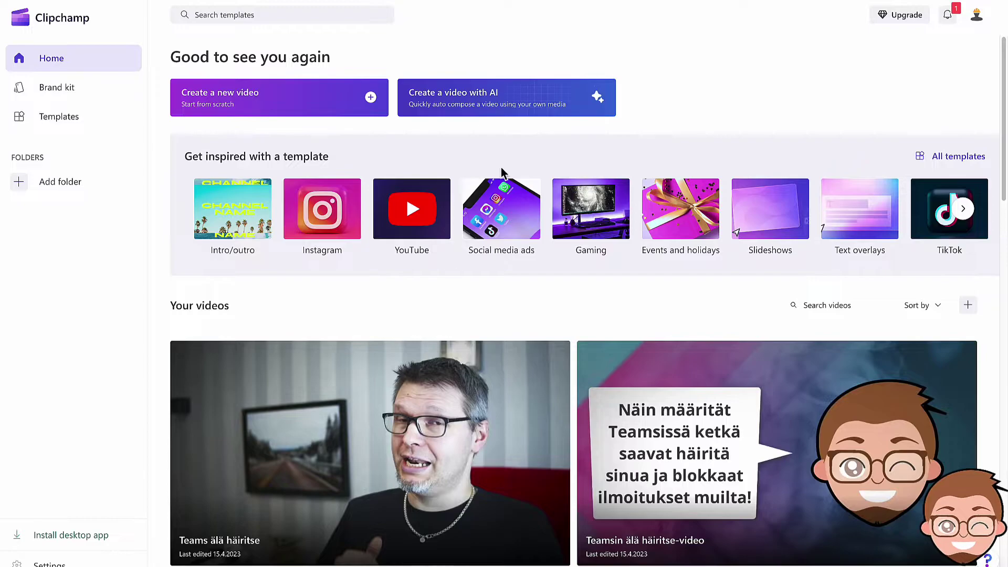
click(489, 108)
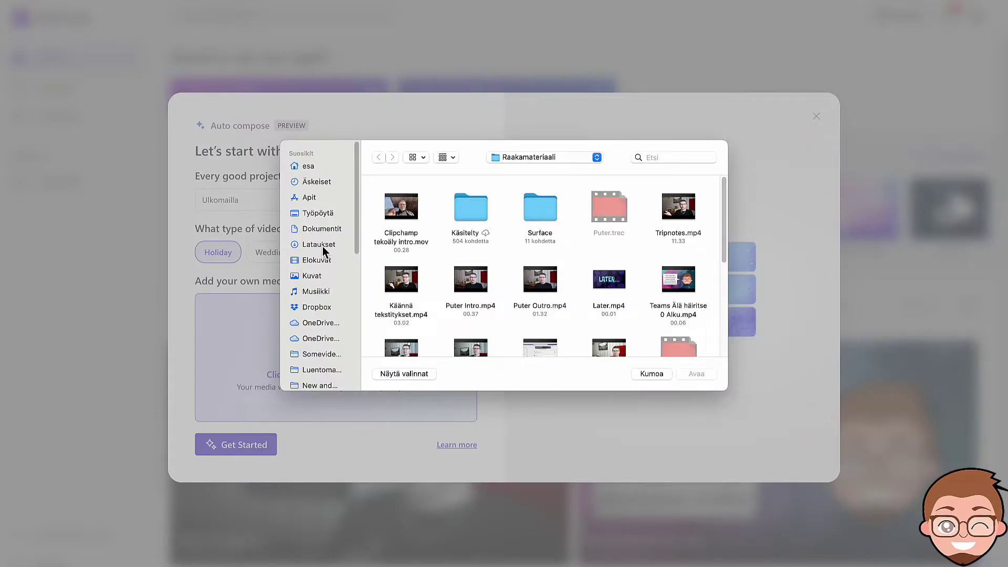
Add six stock clips from the Lataukset folder as media, including Pexels Videos 2077981, 1720219 and 2063228 and video.mp4
click(321, 245)
scroll(470, 260, down, 5)
scroll(489, 234, down, 10)
scroll(490, 234, down, 10)
click(540, 284)
super+click(470, 283)
super+click(401, 284)
super+click(669, 294)
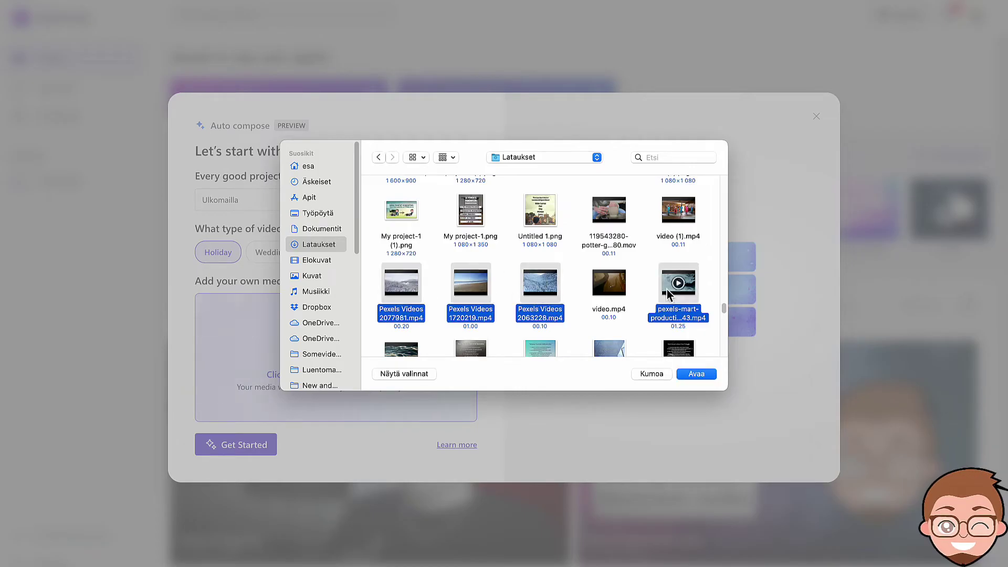
click(685, 373)
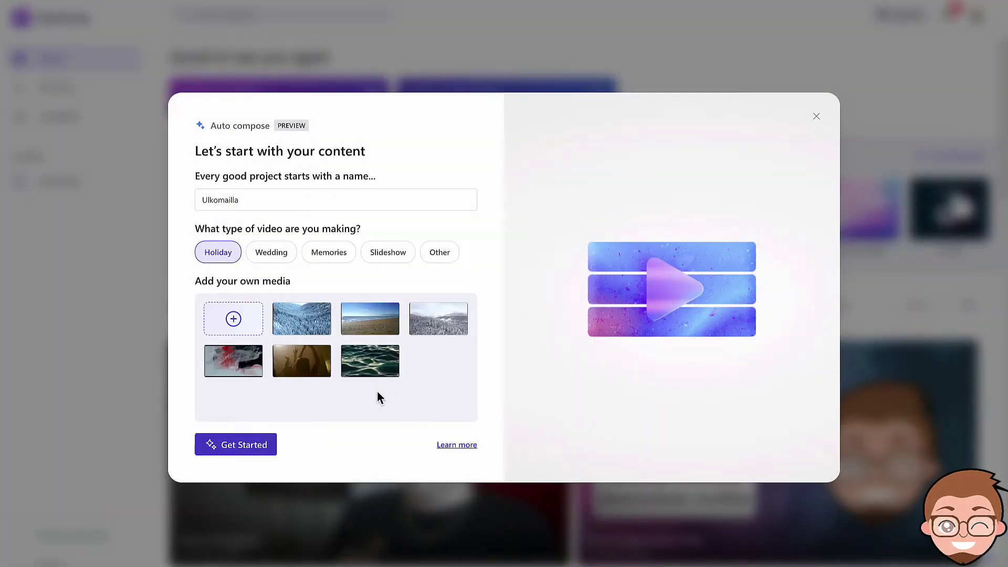
Auto compose the holiday clips in landscape at about 1 minute, without music, and open the result in the timeline
click(255, 453)
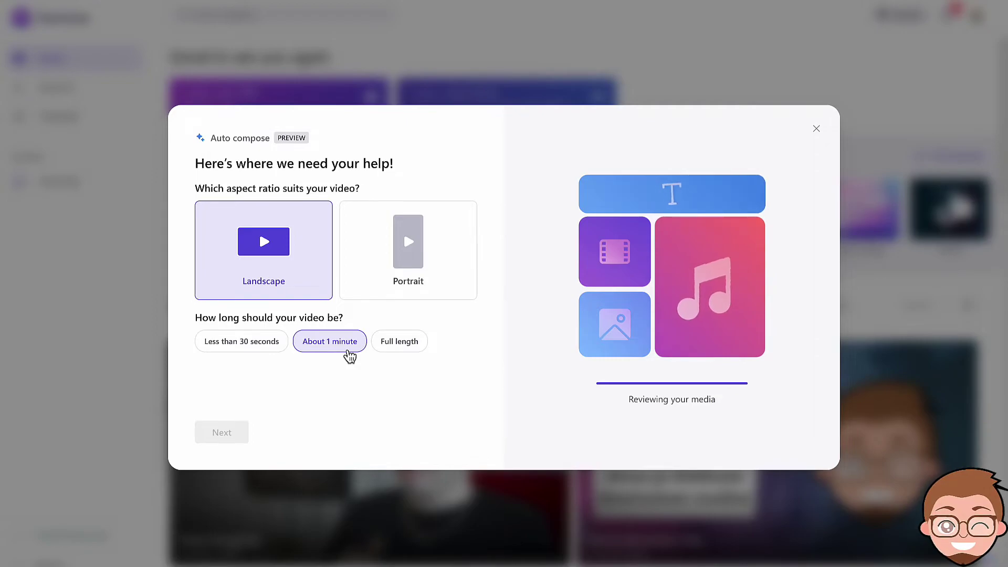
click(239, 442)
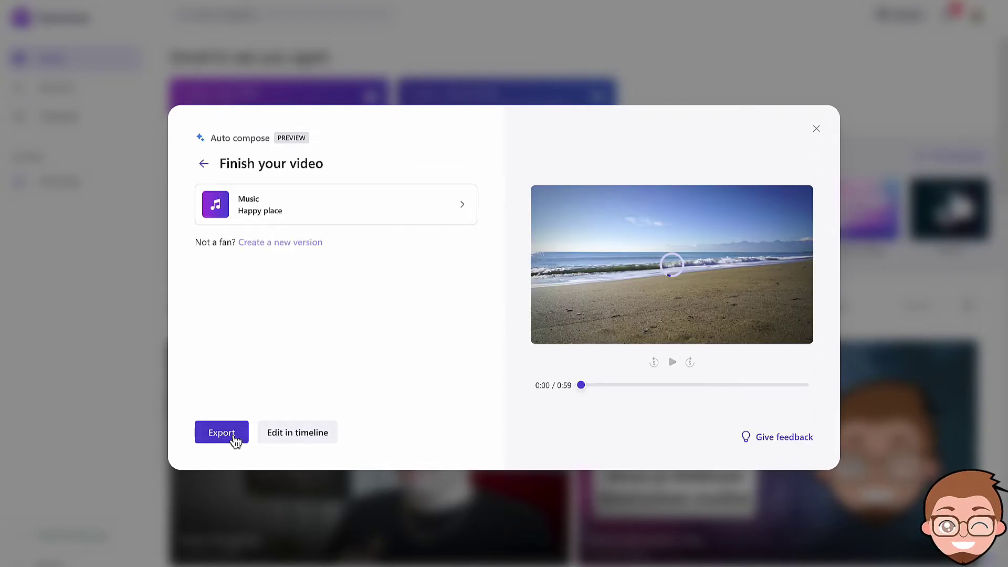
click(264, 213)
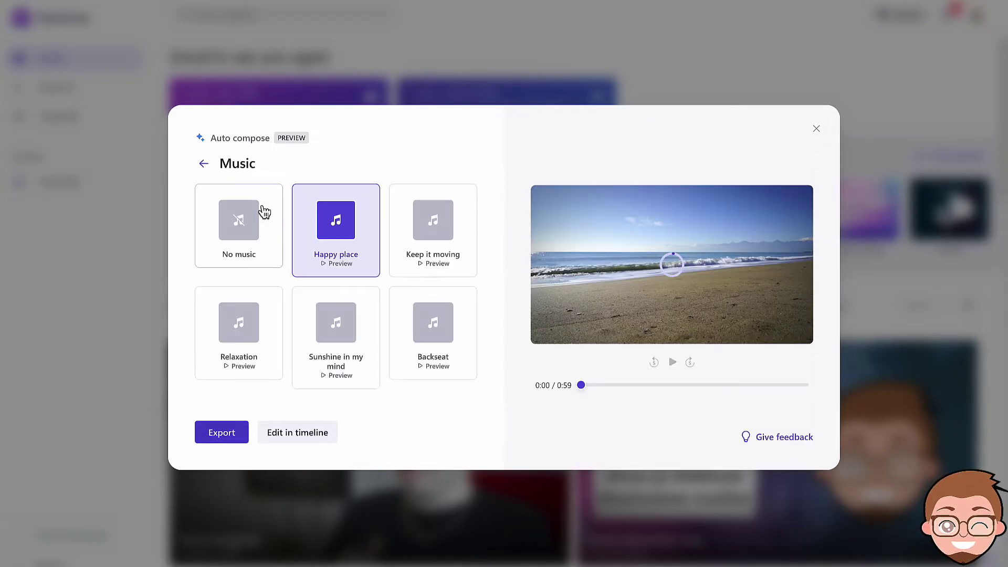
click(240, 233)
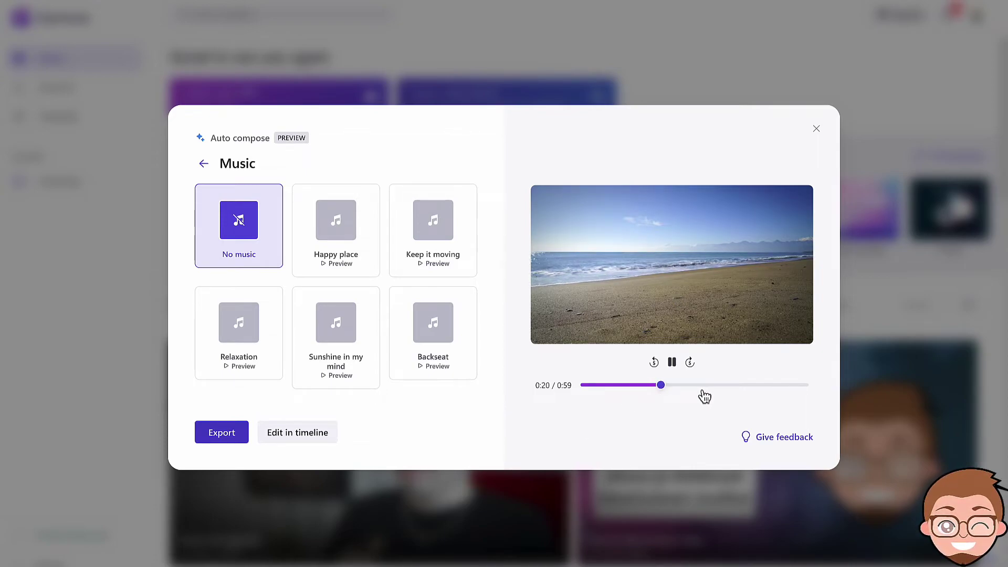
click(309, 441)
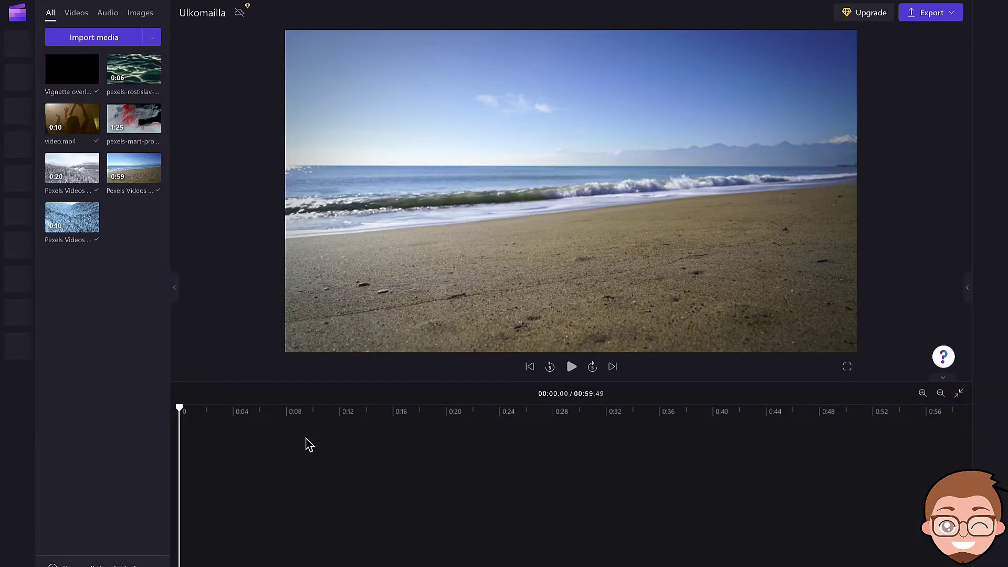
Play back the holiday video from the end of the beach clip into the snowy forest clip and view the timeline's end
click(471, 457)
click(549, 428)
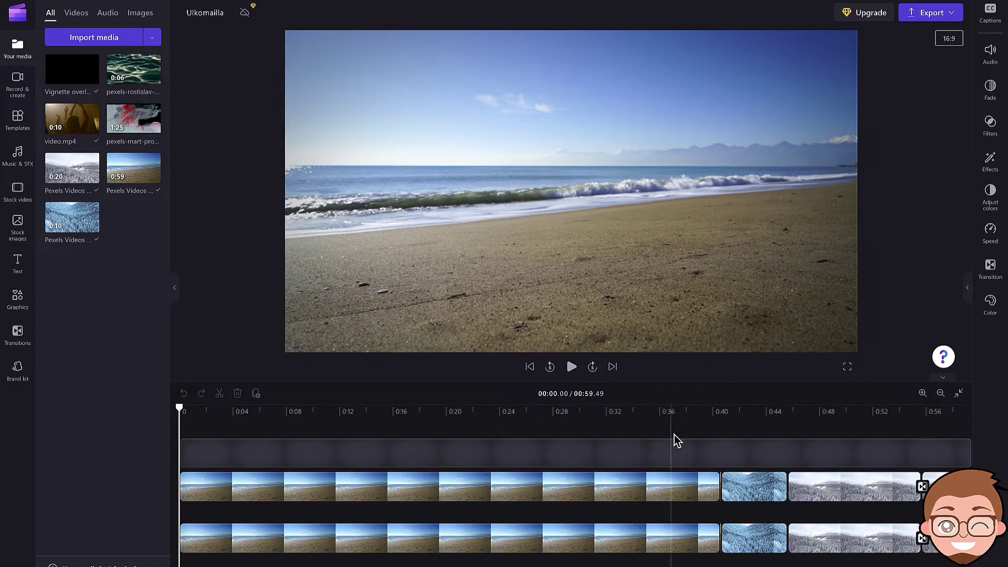
click(693, 436)
drag(695, 433, 722, 437)
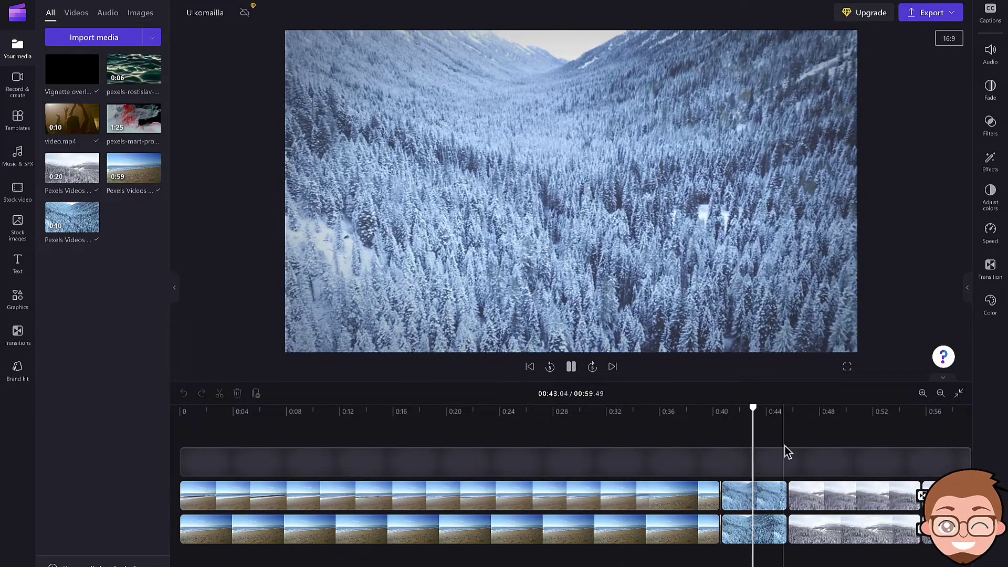
click(791, 472)
scroll(790, 470, right, 5)
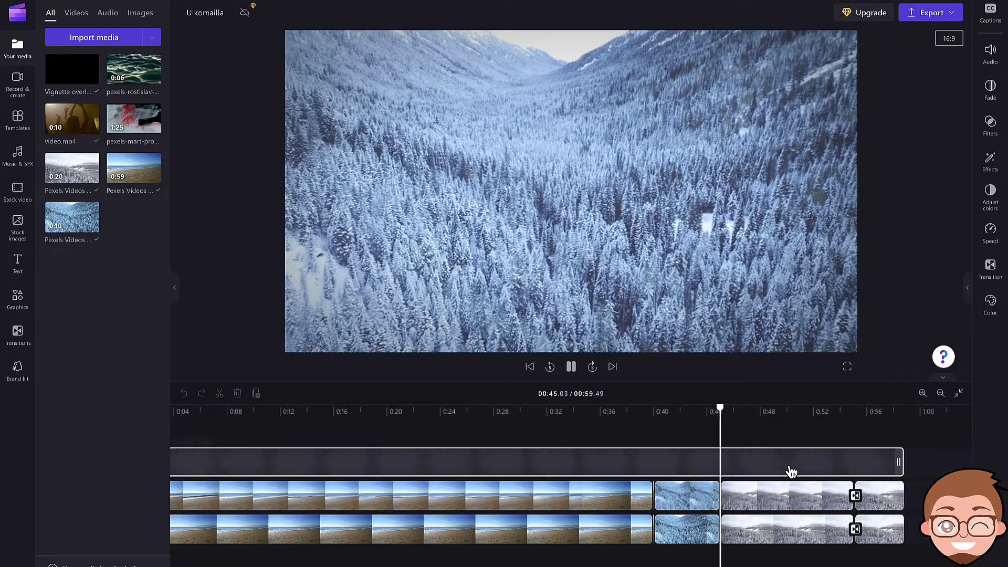